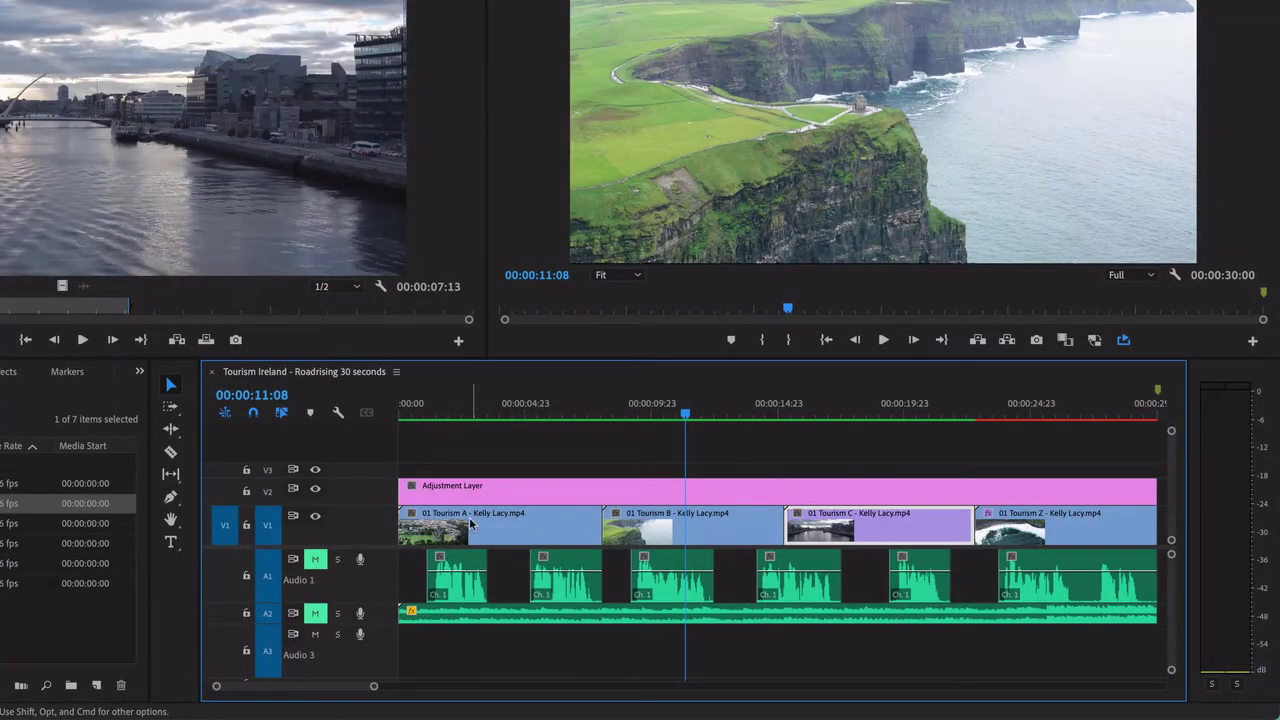
# Step: Load 01 Tourism B into the Source monitor and toggle its audio waveform view
pyautogui.click(712, 456)
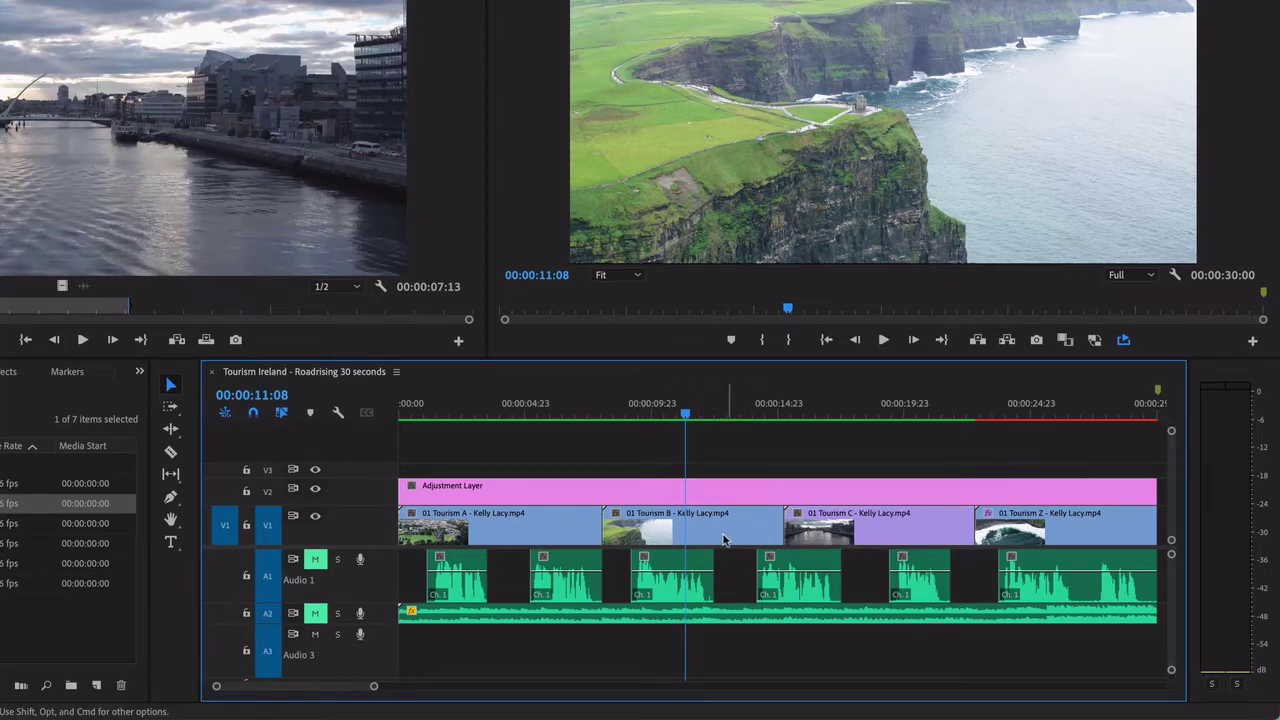
pyautogui.click(937, 544)
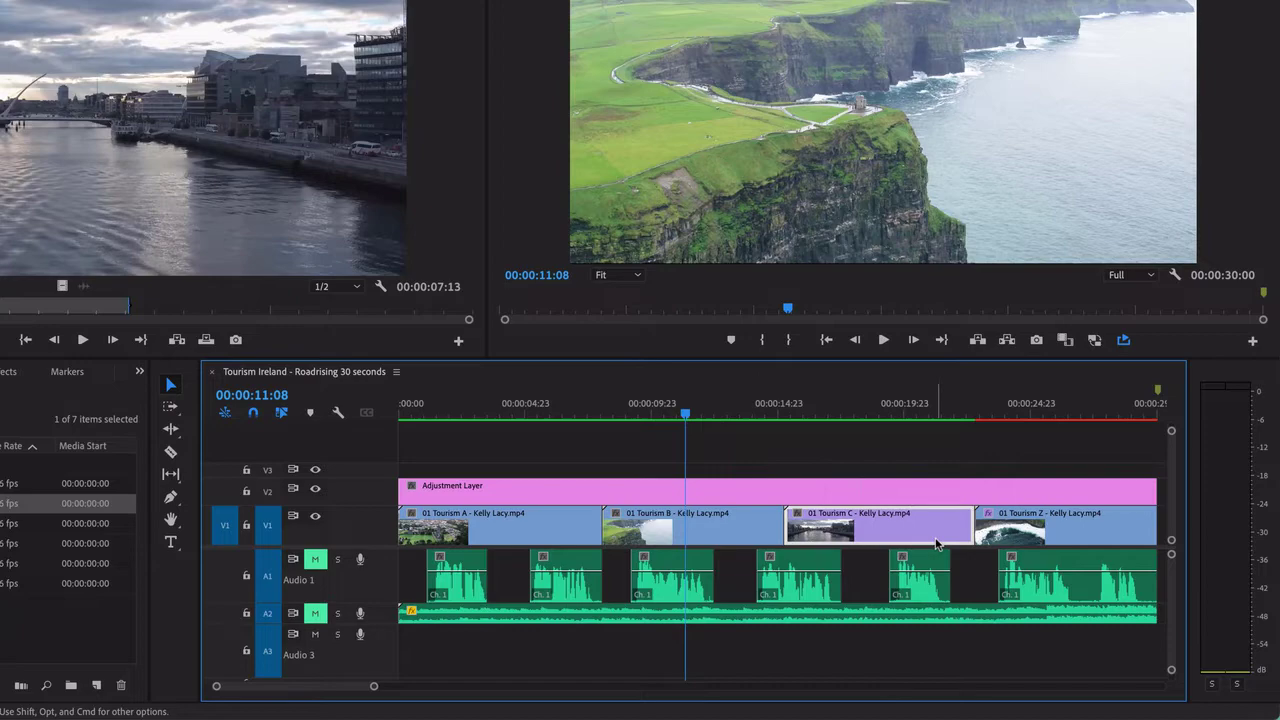
pyautogui.click(703, 537)
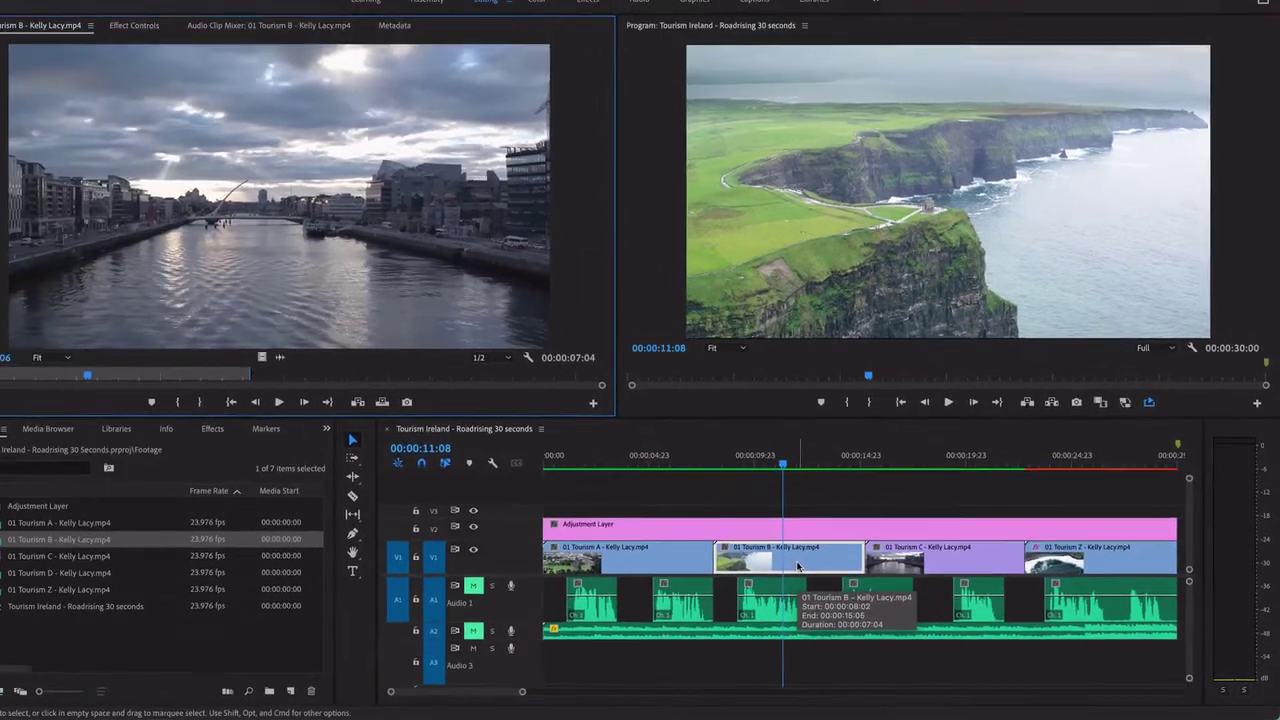
pyautogui.moveTo(703, 537); pyautogui.dragTo(117, 98)
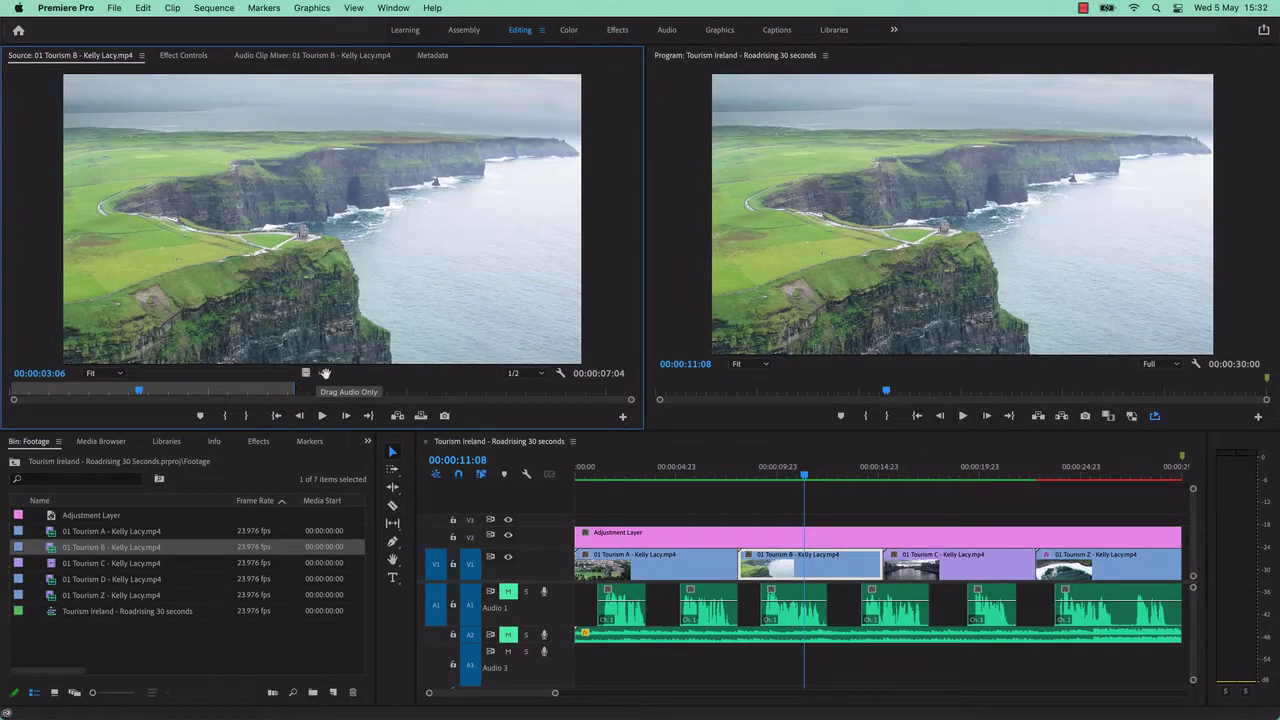
pyautogui.click(323, 373)
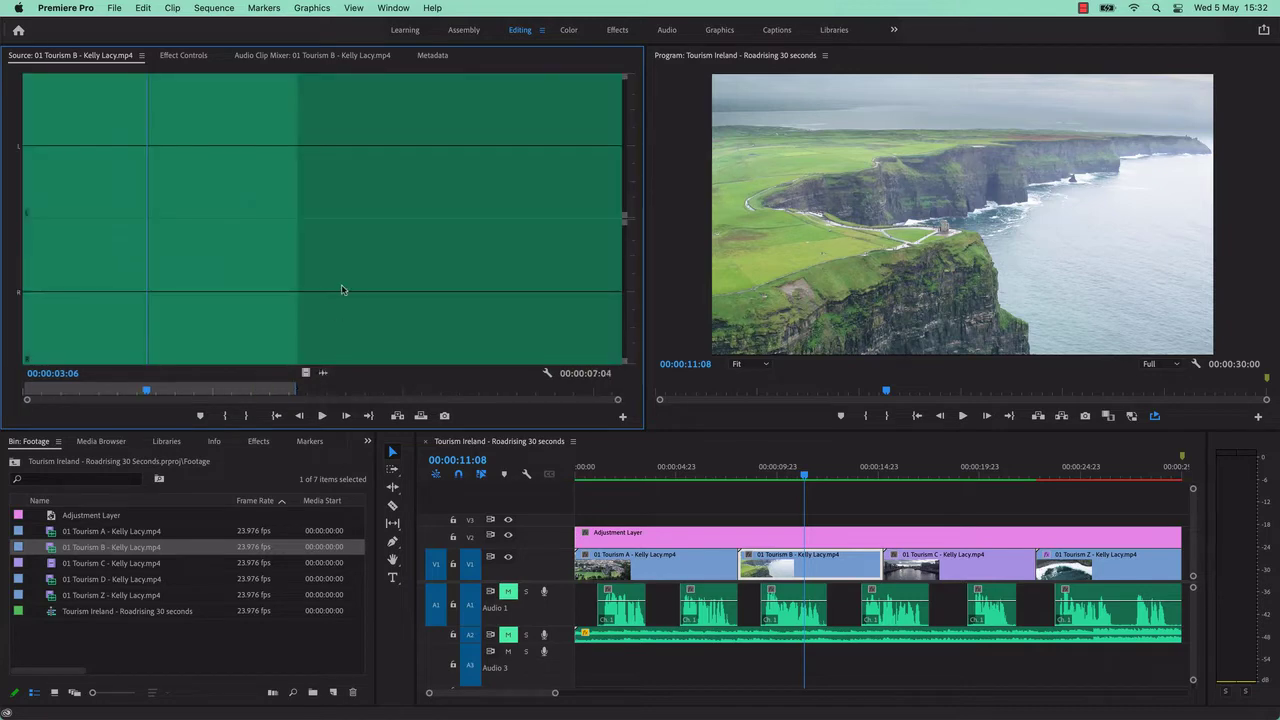
pyautogui.click(305, 372)
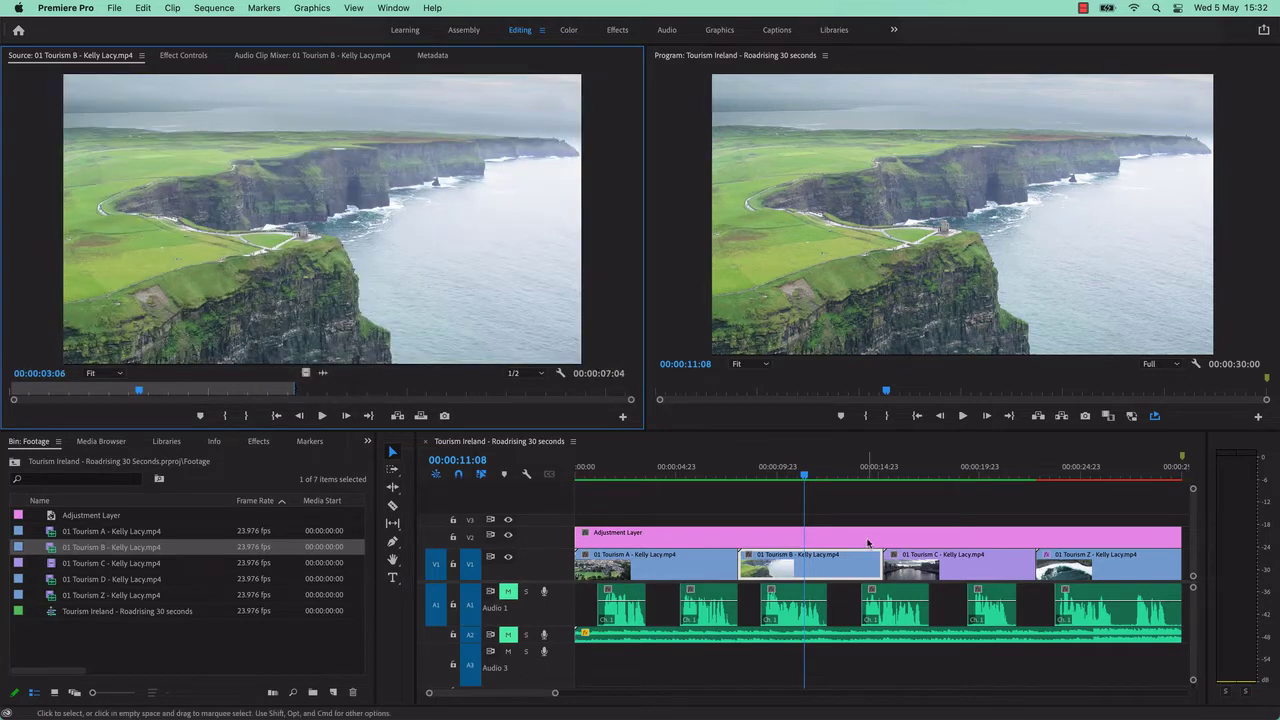
# Step: Move the playhead to 00:00:17:13 and load 01 Tourism C into the Source monitor
pyautogui.click(928, 568)
pyautogui.hotkey('shift', '2')
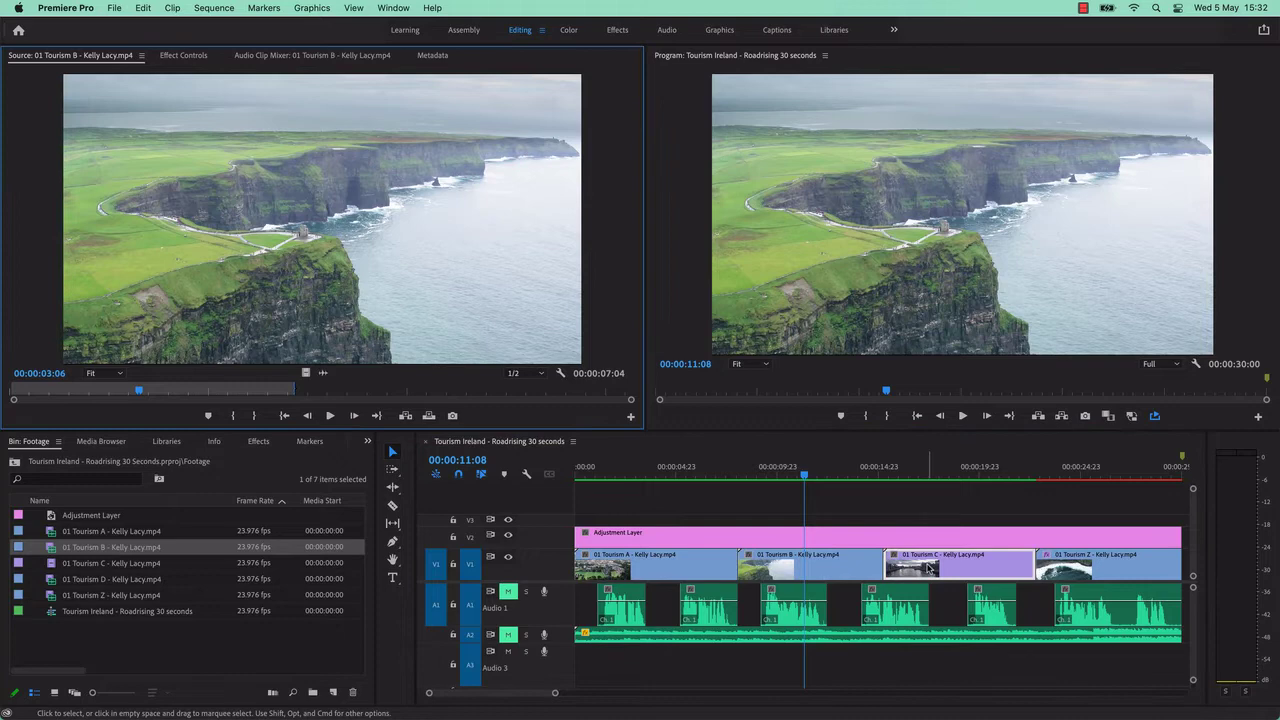
pyautogui.click(937, 487)
pyautogui.doubleClick(940, 567)
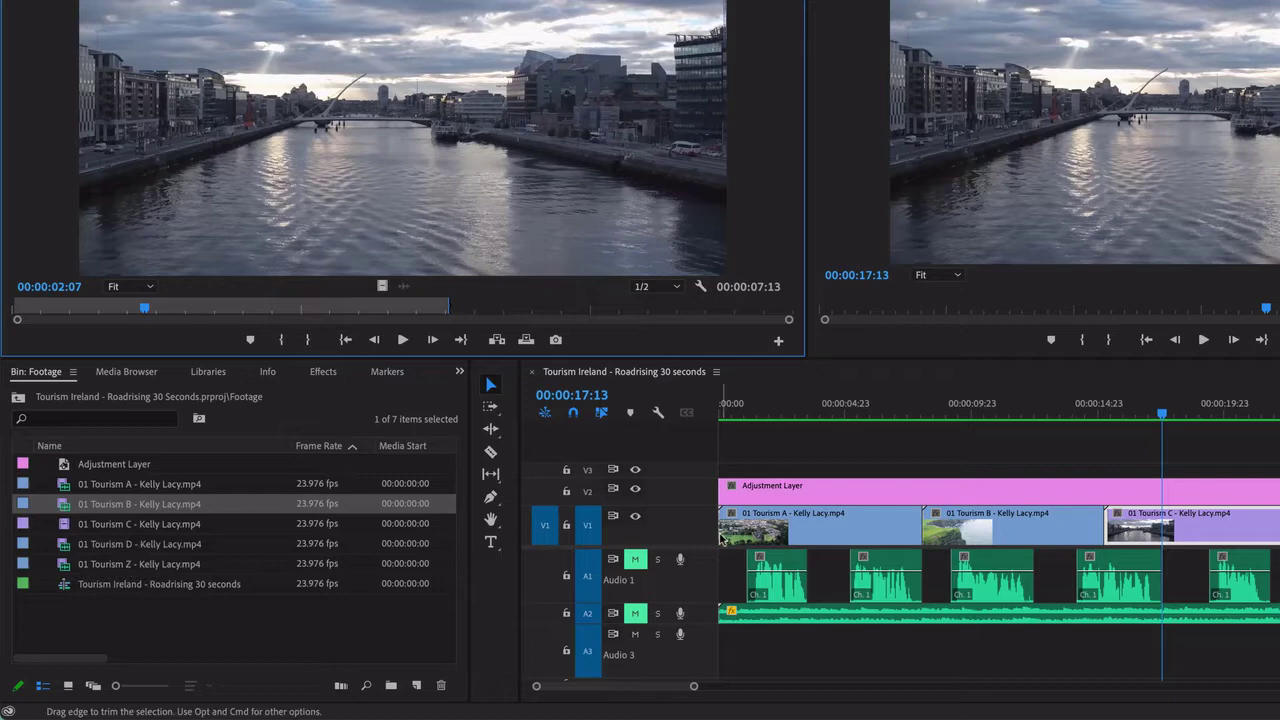
# Step: Place the playhead at 00:00:12:12 in Tourism B to show the clifftop coastline
pyautogui.click(1010, 538)
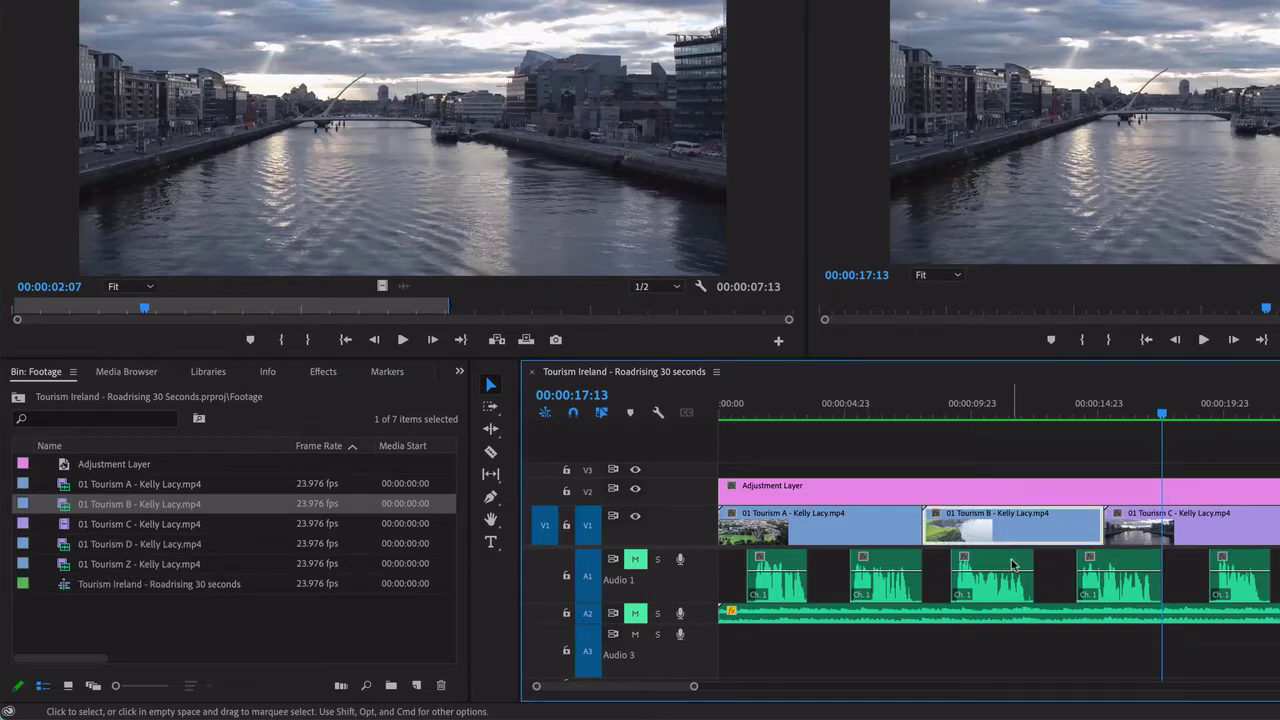
pyautogui.click(1012, 565)
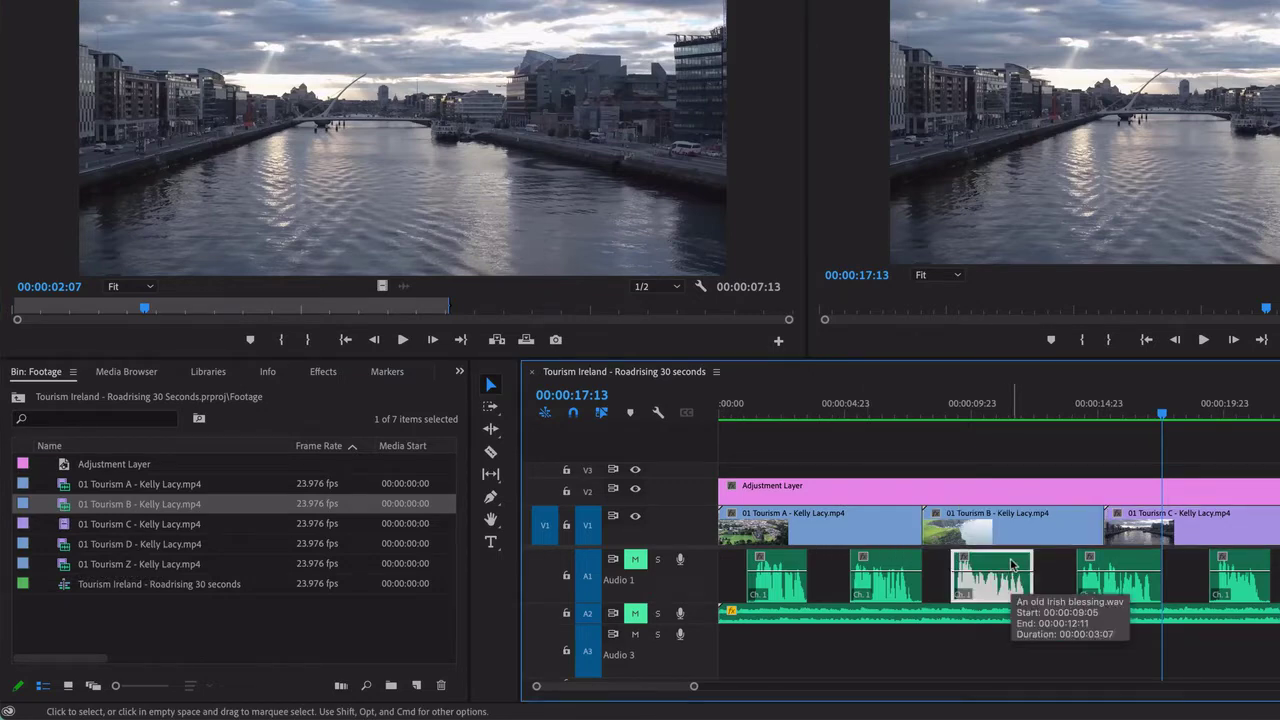
pyautogui.click(977, 491)
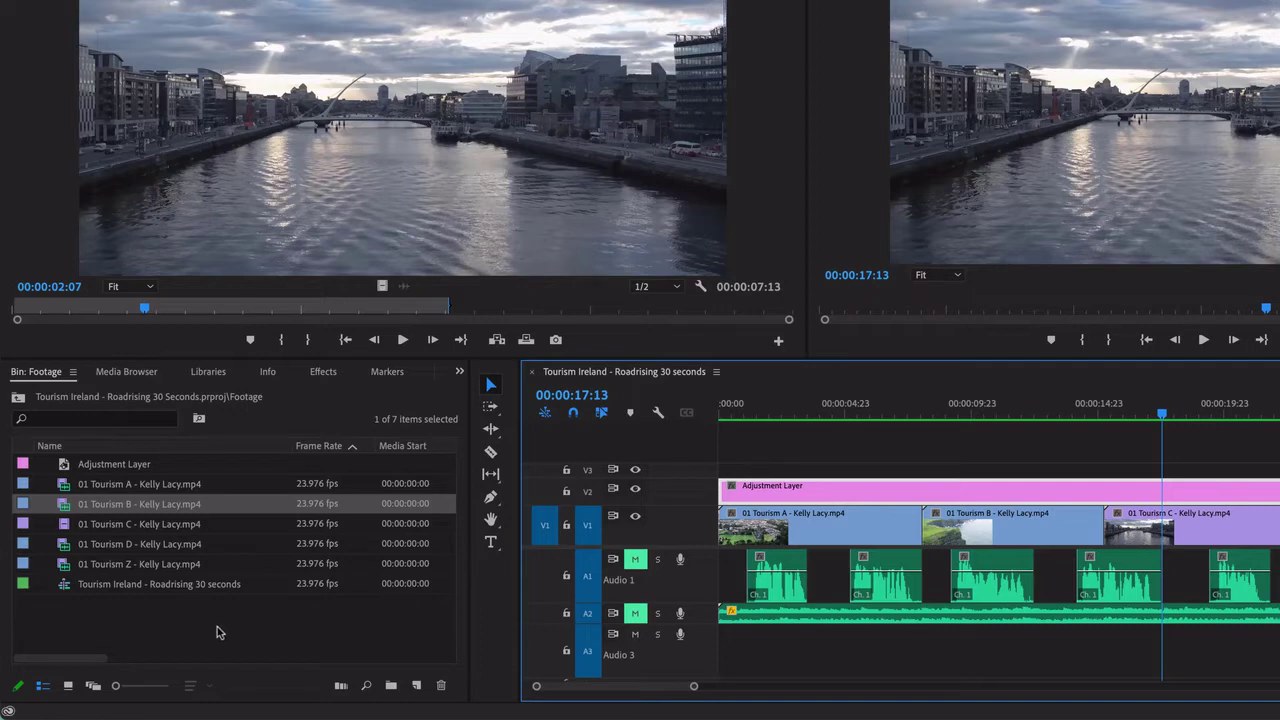
pyautogui.click(245, 648)
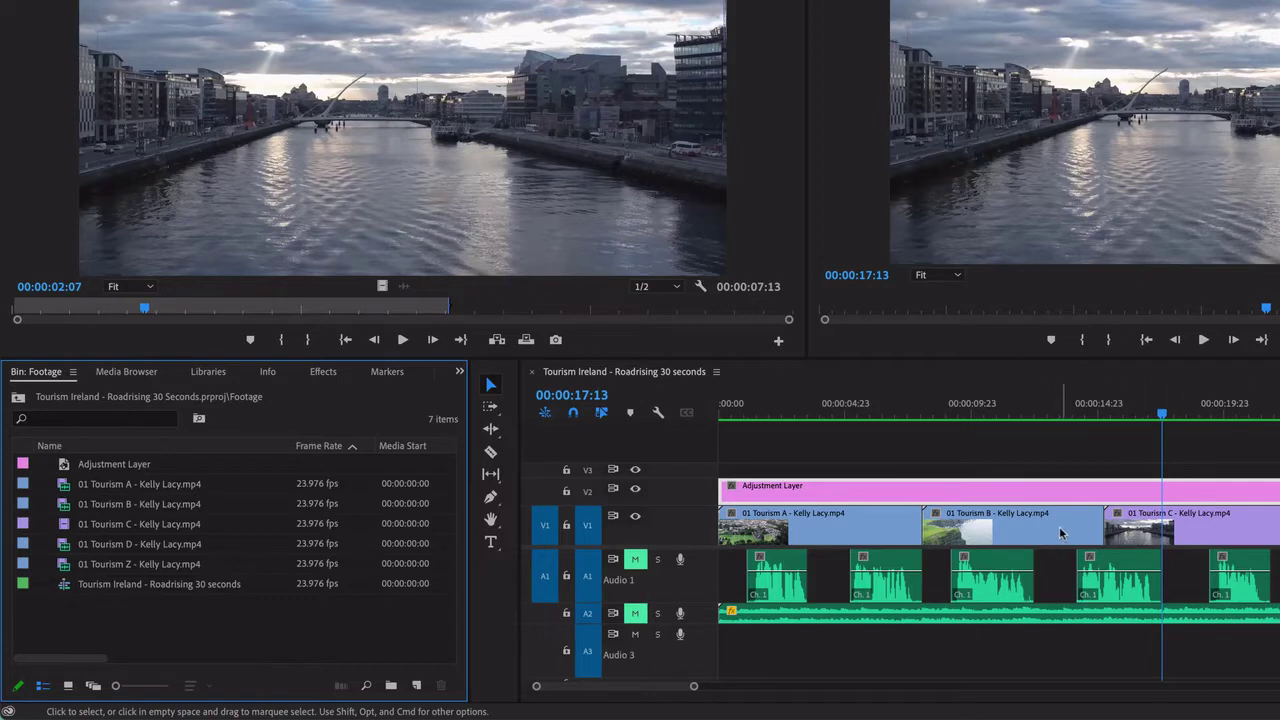
pyautogui.click(1000, 535)
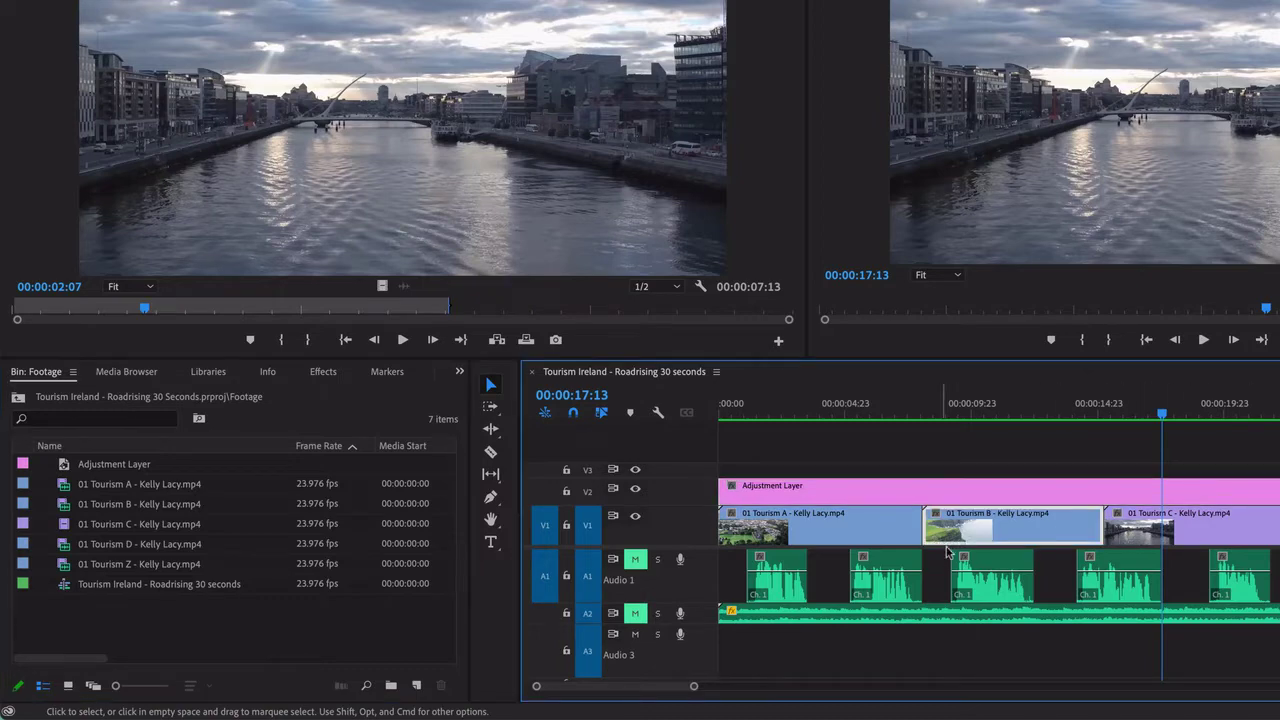
pyautogui.click(1037, 537)
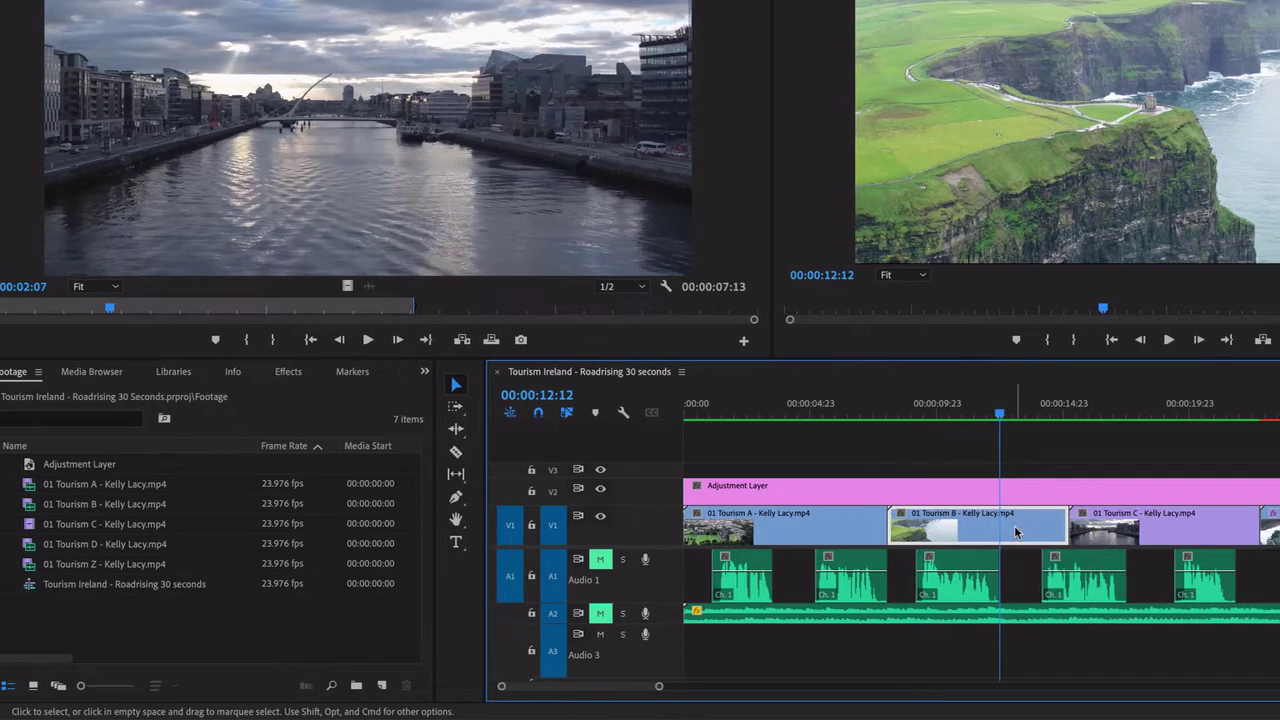
# Step: Apply the Brown label to the 01 Tourism B clip on V1, then deselect it
pyautogui.rightClick(1048, 535)
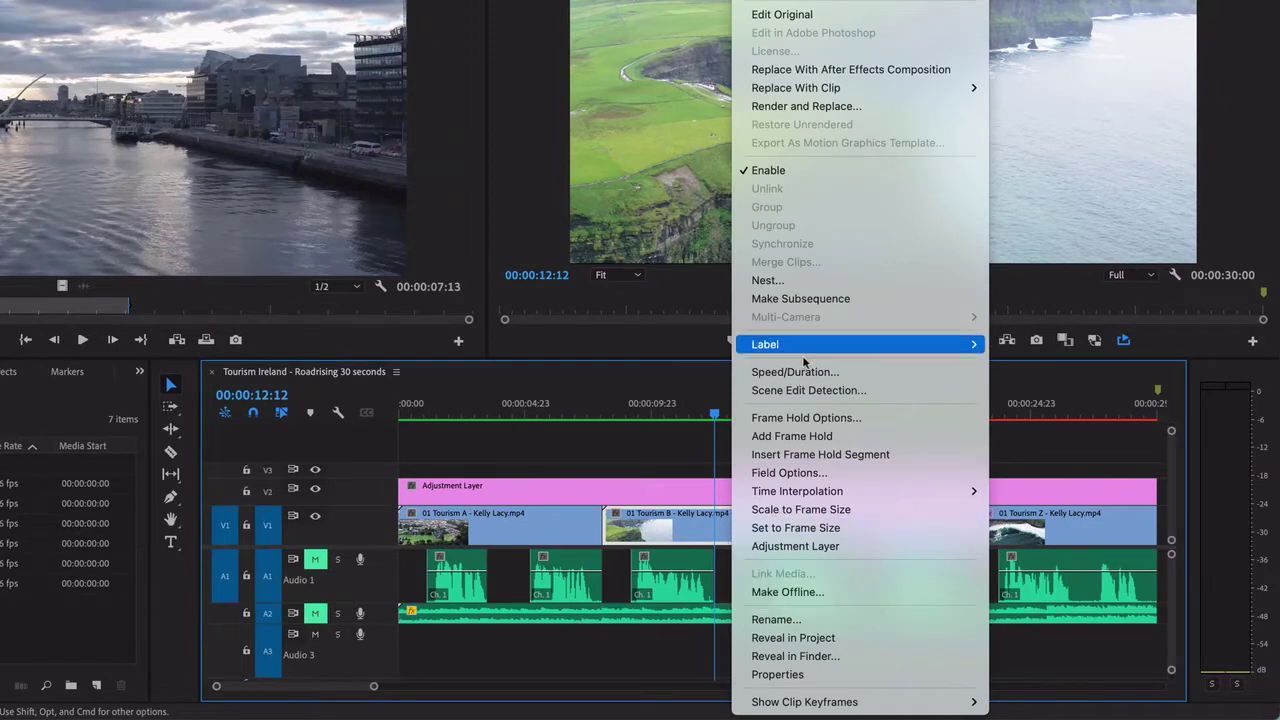
pyautogui.moveTo(807, 357)
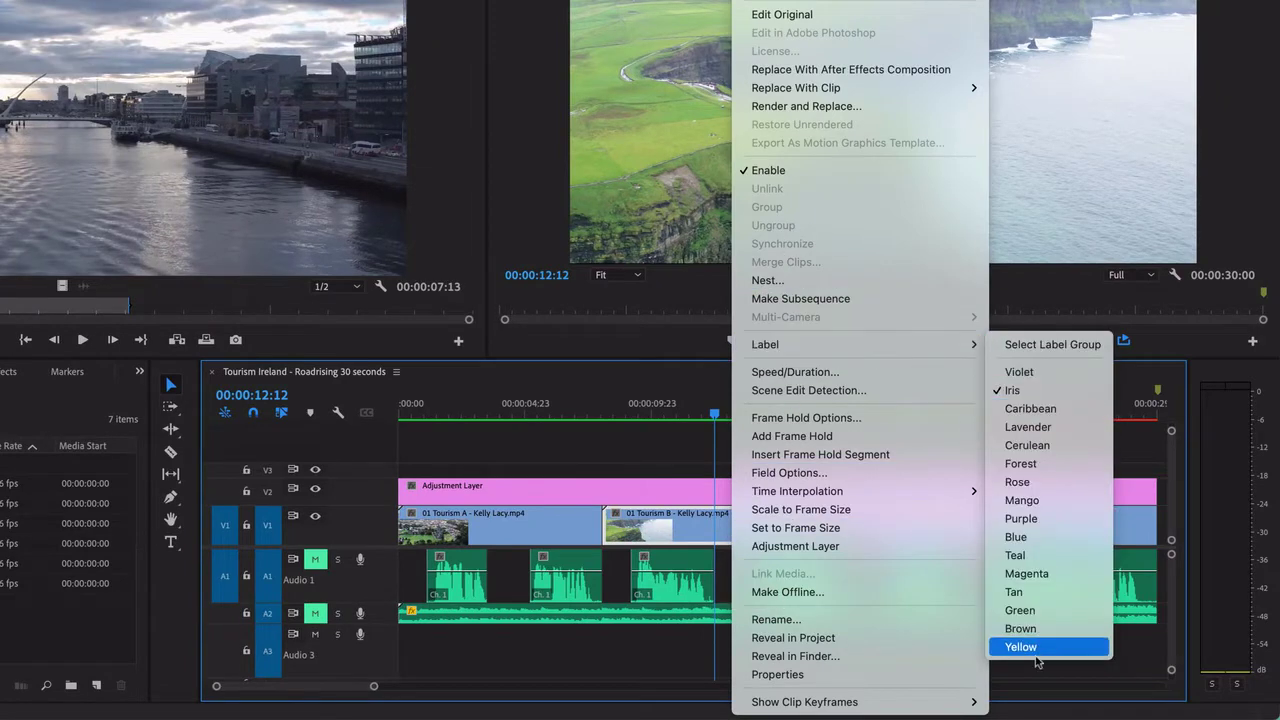
pyautogui.click(1020, 630)
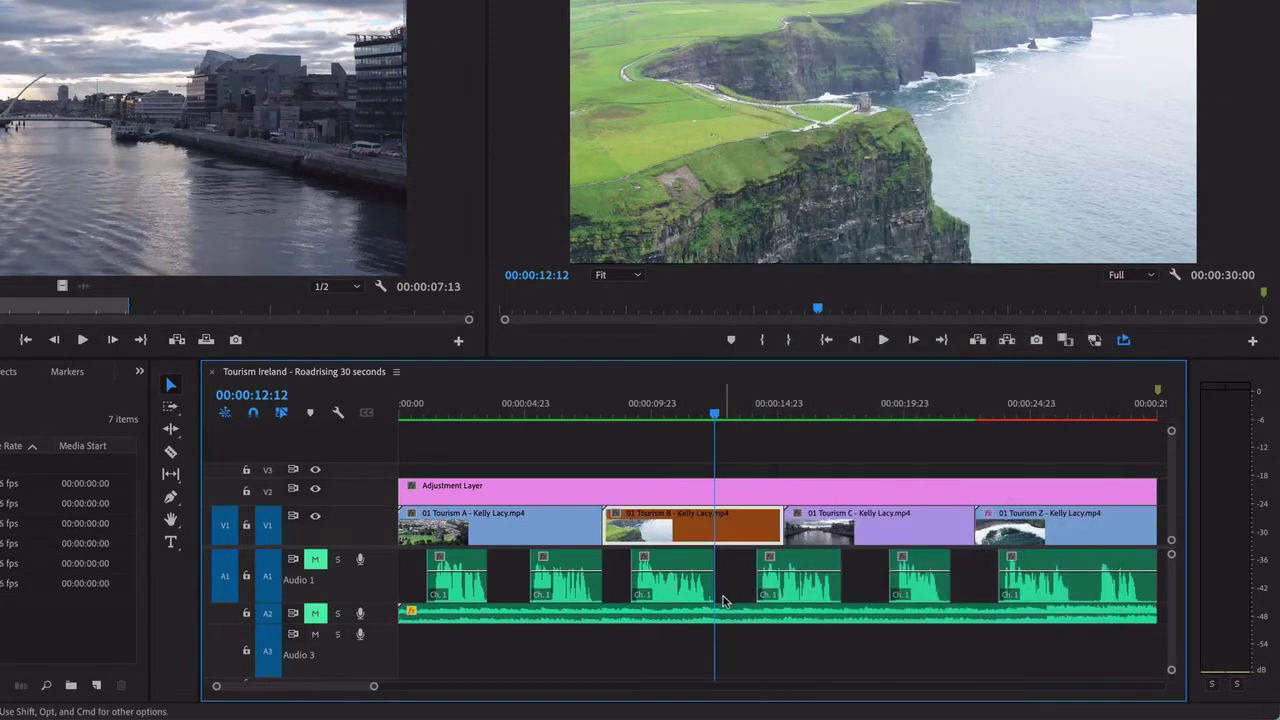
pyautogui.click(769, 457)
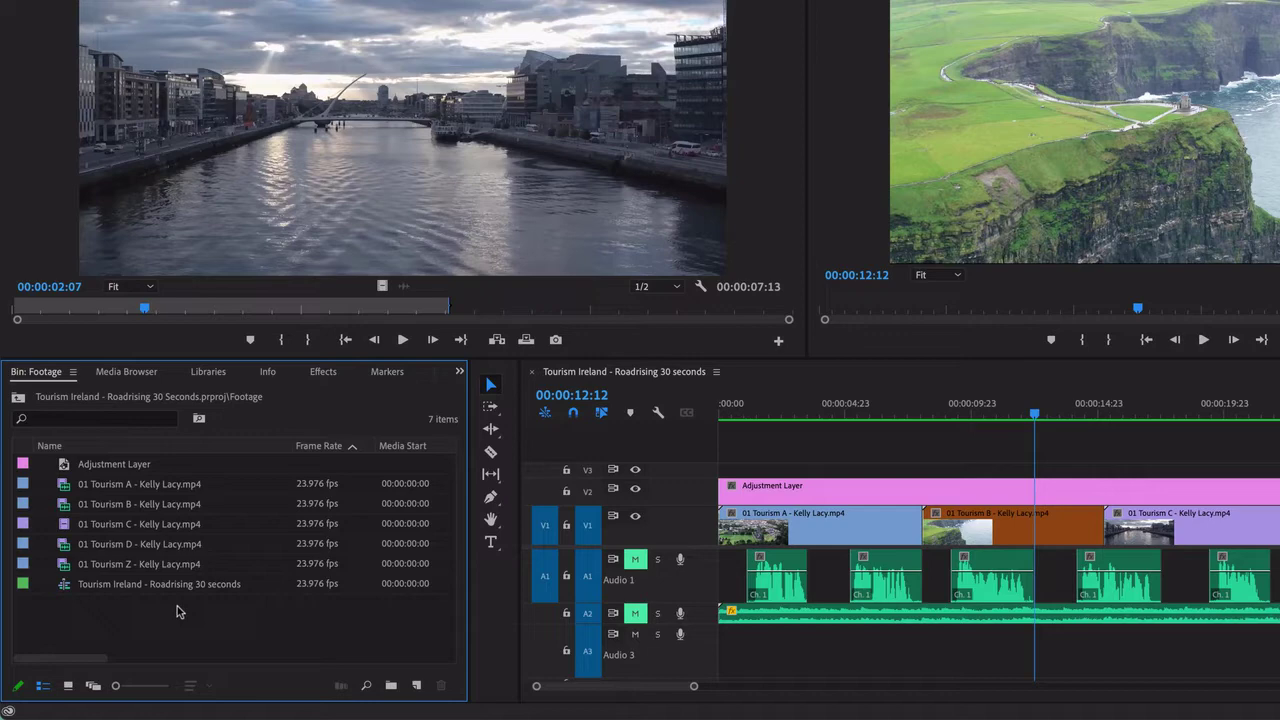
# Step: Import Slow Motion 01–04 from Finder's Slow Mo folder into the Footage bin
pyautogui.press('super+Tab')
pyautogui.click(786, 305)
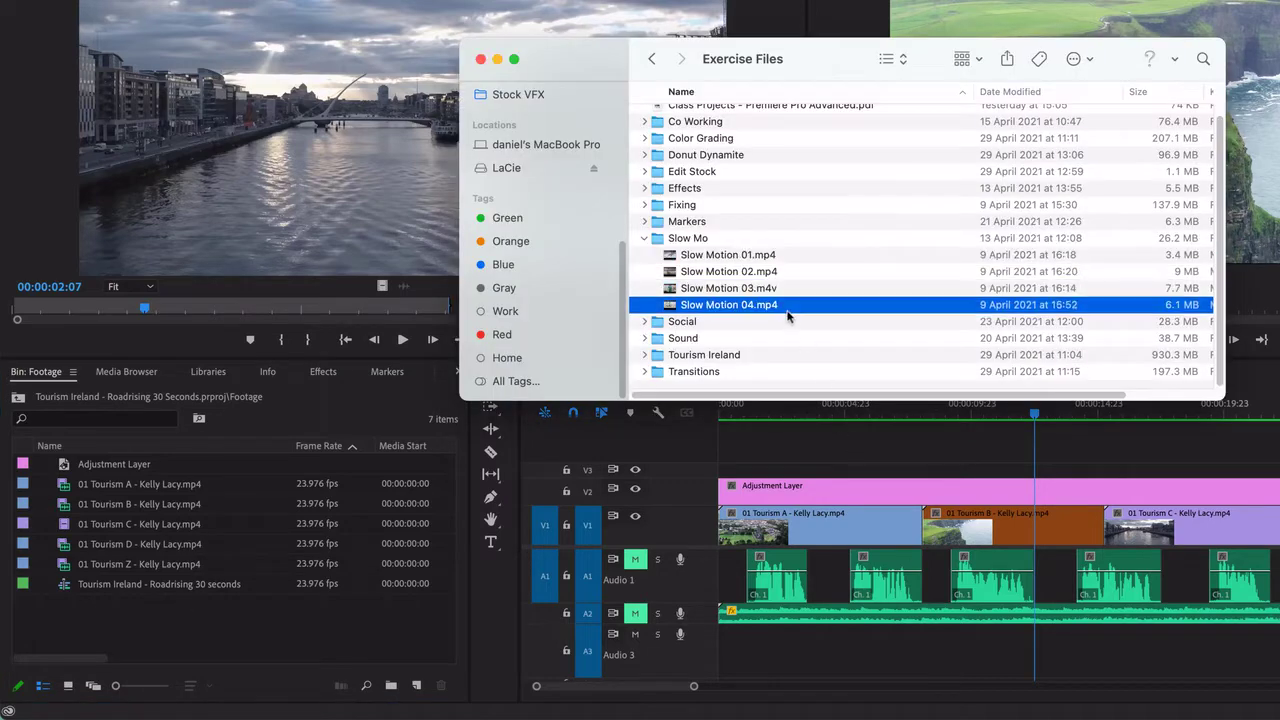
pyautogui.keyDown('shift'); pyautogui.click(784, 290); pyautogui.keyUp('shift')
pyautogui.keyDown('shift'); pyautogui.click(748, 256); pyautogui.keyUp('shift')
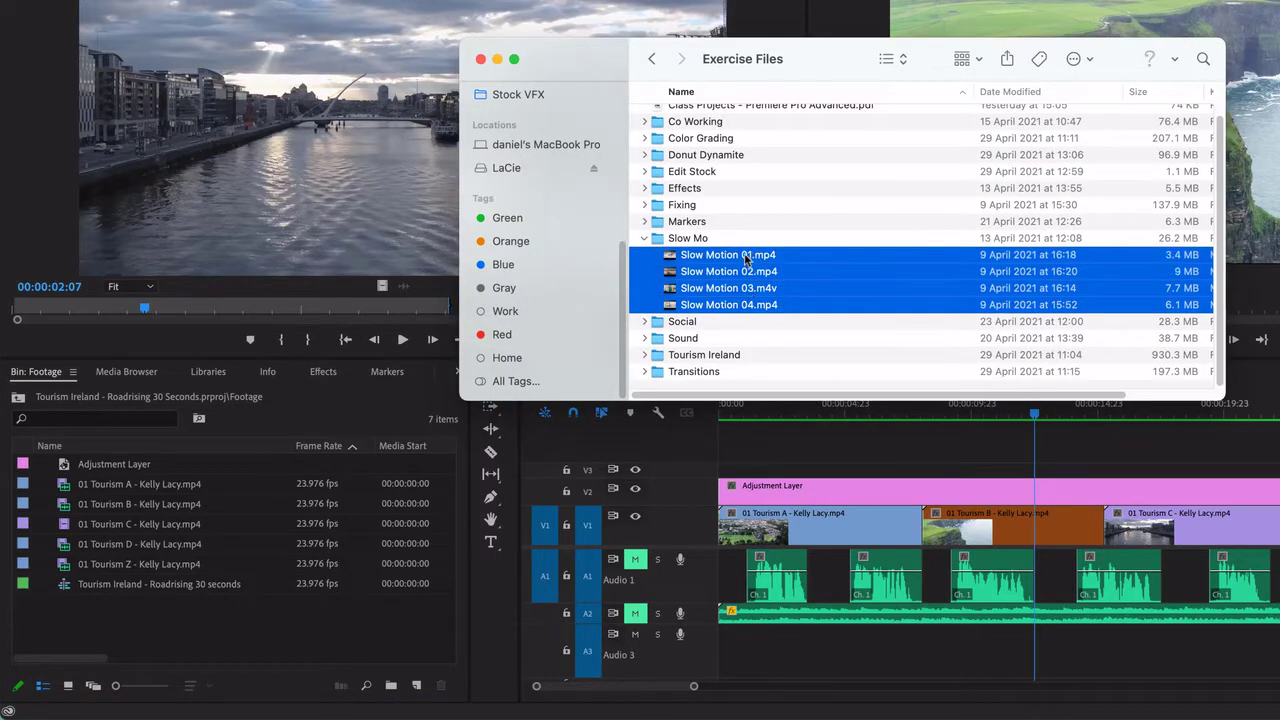
pyautogui.moveTo(748, 260); pyautogui.dragTo(252, 632)
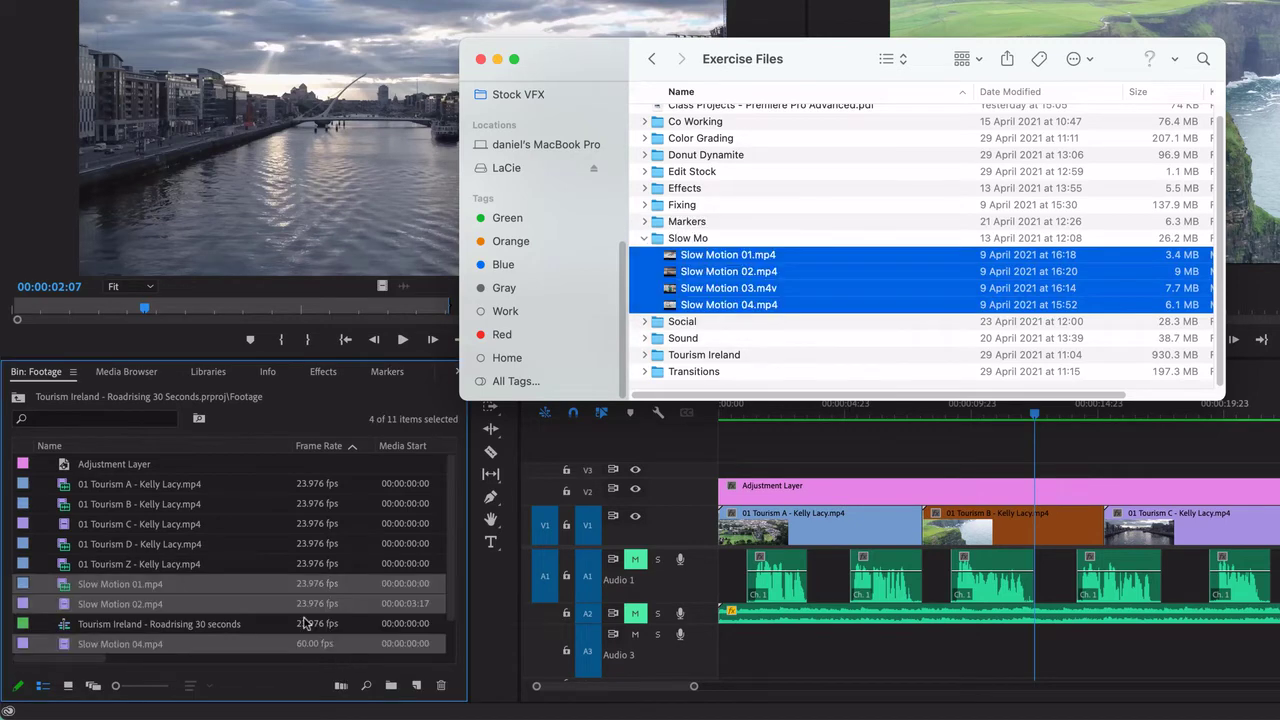
pyautogui.click(234, 666)
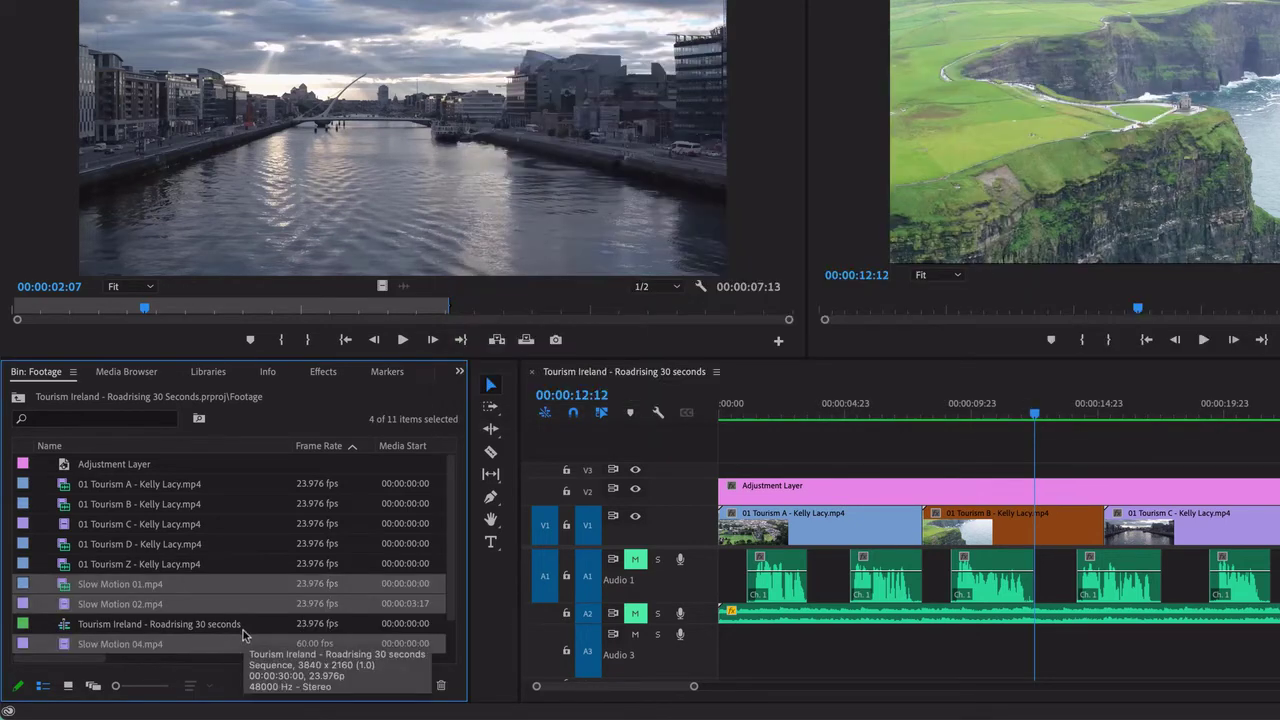
pyautogui.click(244, 628)
pyautogui.click(252, 605)
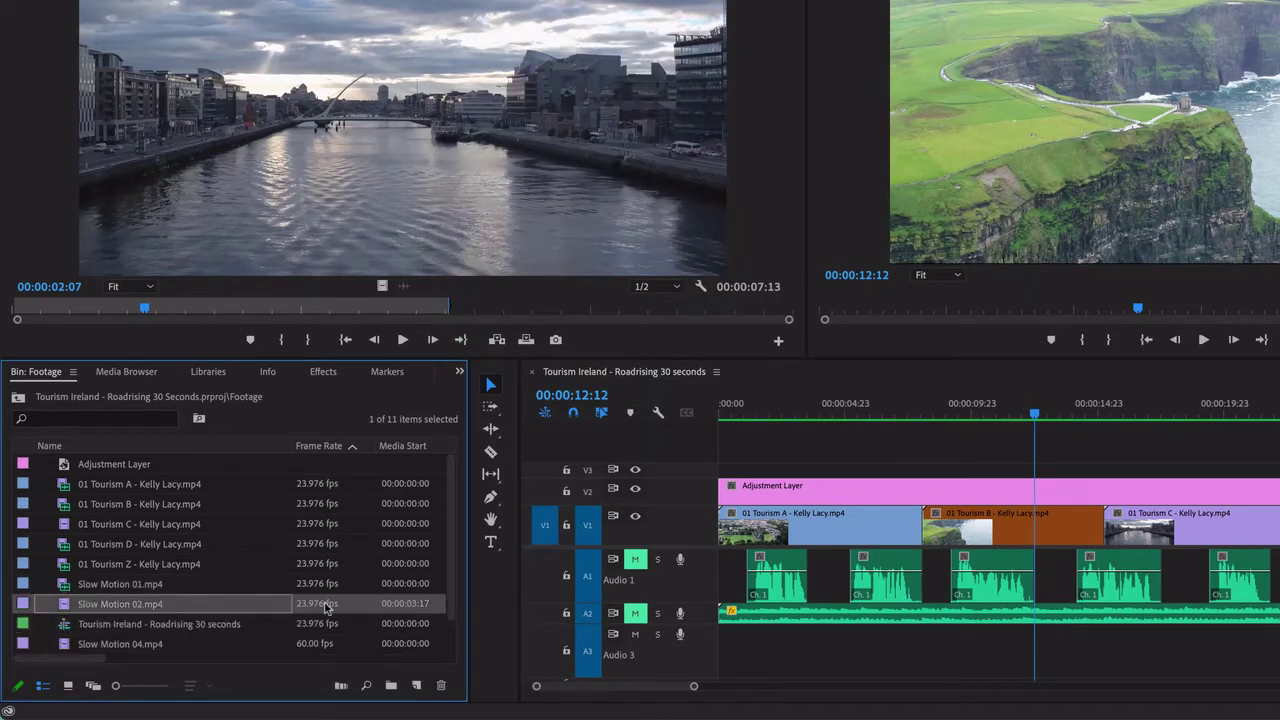
# Step: Sort the bin by Video Info and label Slow Motion 01–04 Mango
pyautogui.moveTo(97, 663); pyautogui.dragTo(265, 656)
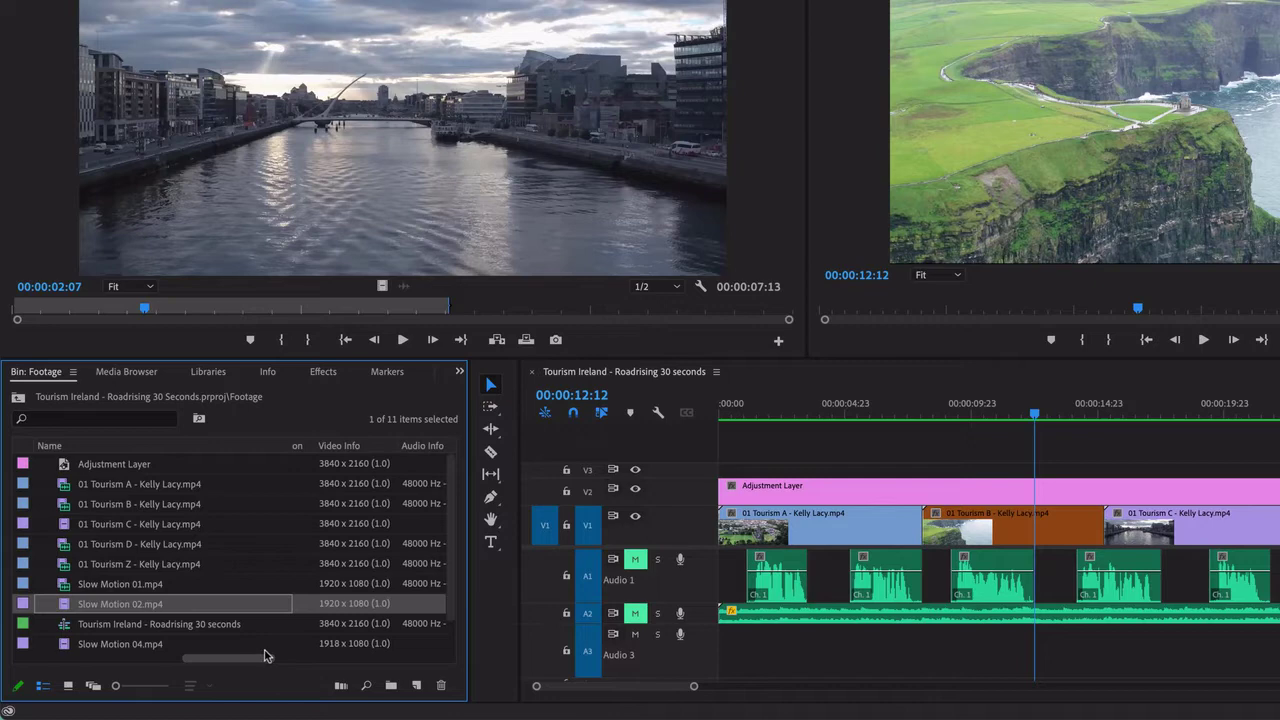
pyautogui.click(340, 445)
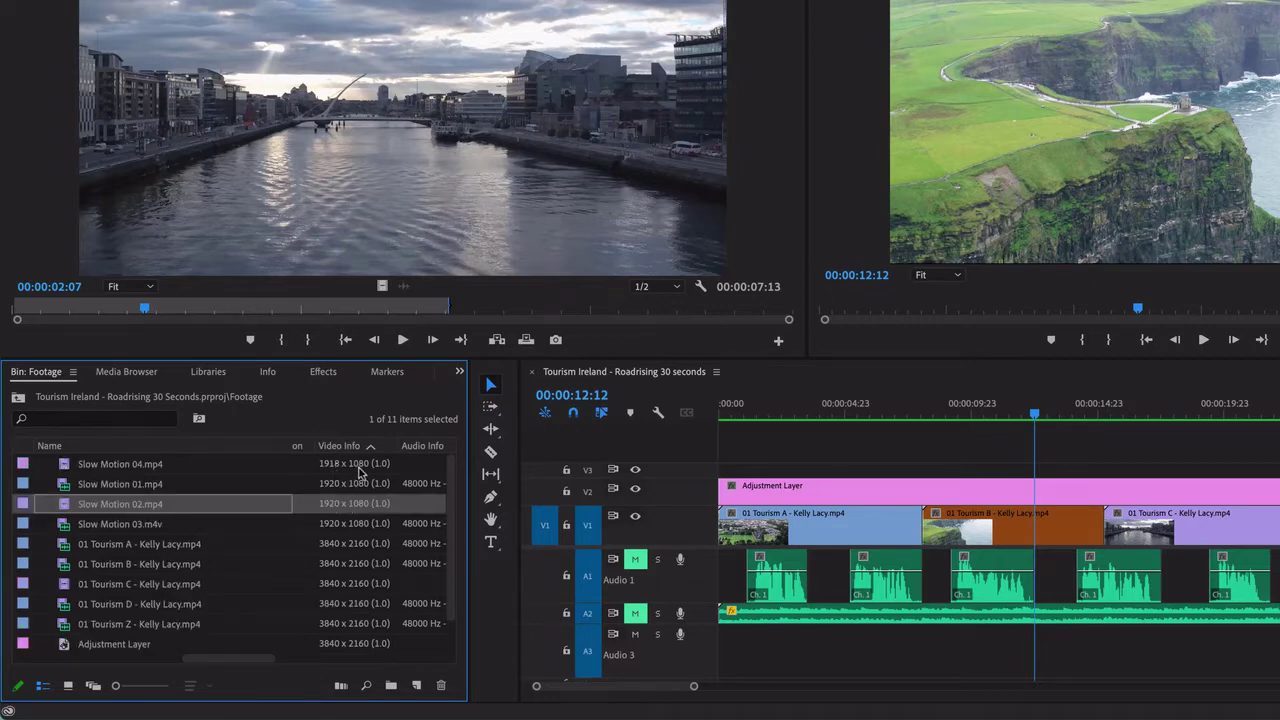
pyautogui.click(368, 530)
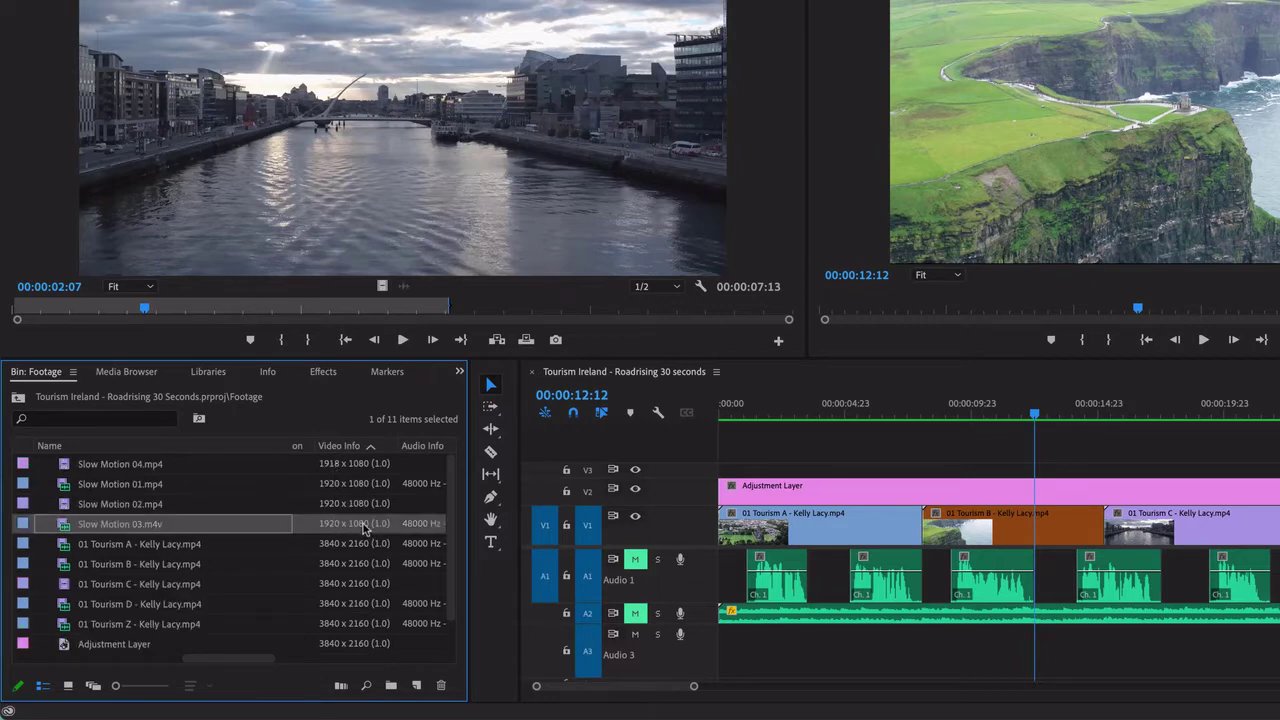
pyautogui.keyDown('shift'); pyautogui.click(143, 466); pyautogui.keyUp('shift')
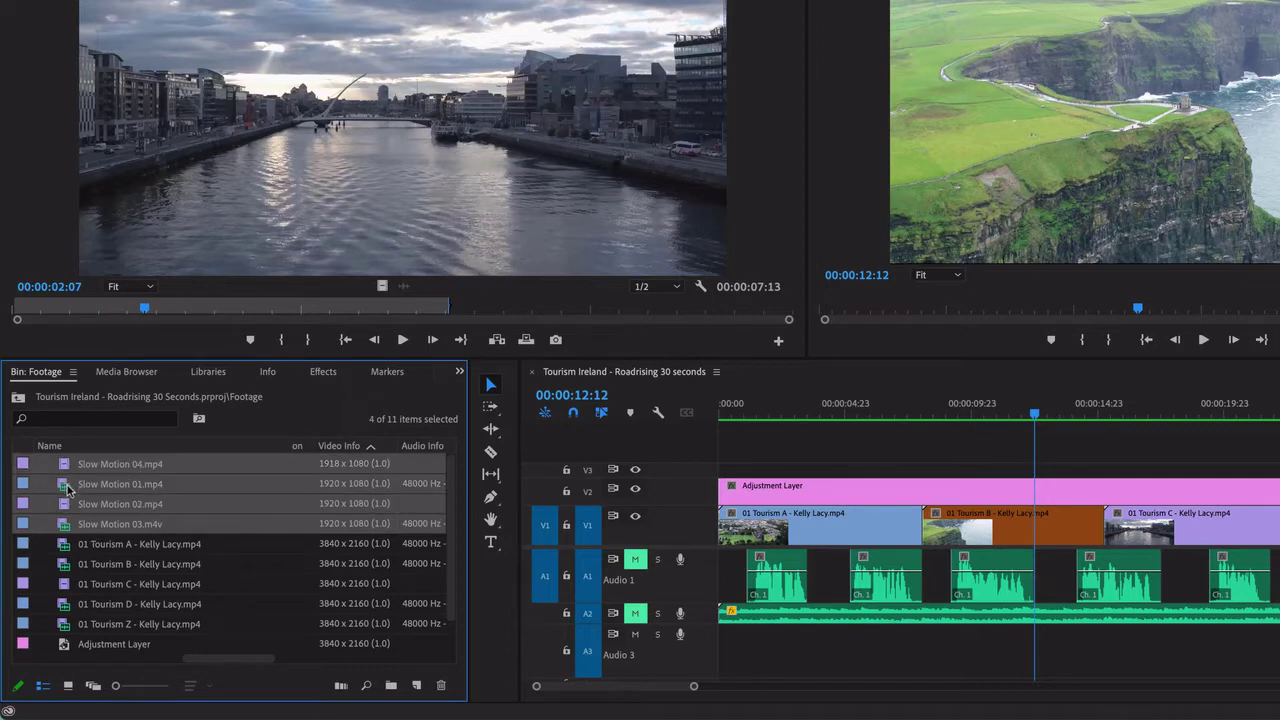
pyautogui.rightClick(134, 477)
pyautogui.moveTo(207, 509)
pyautogui.moveTo(360, 592)
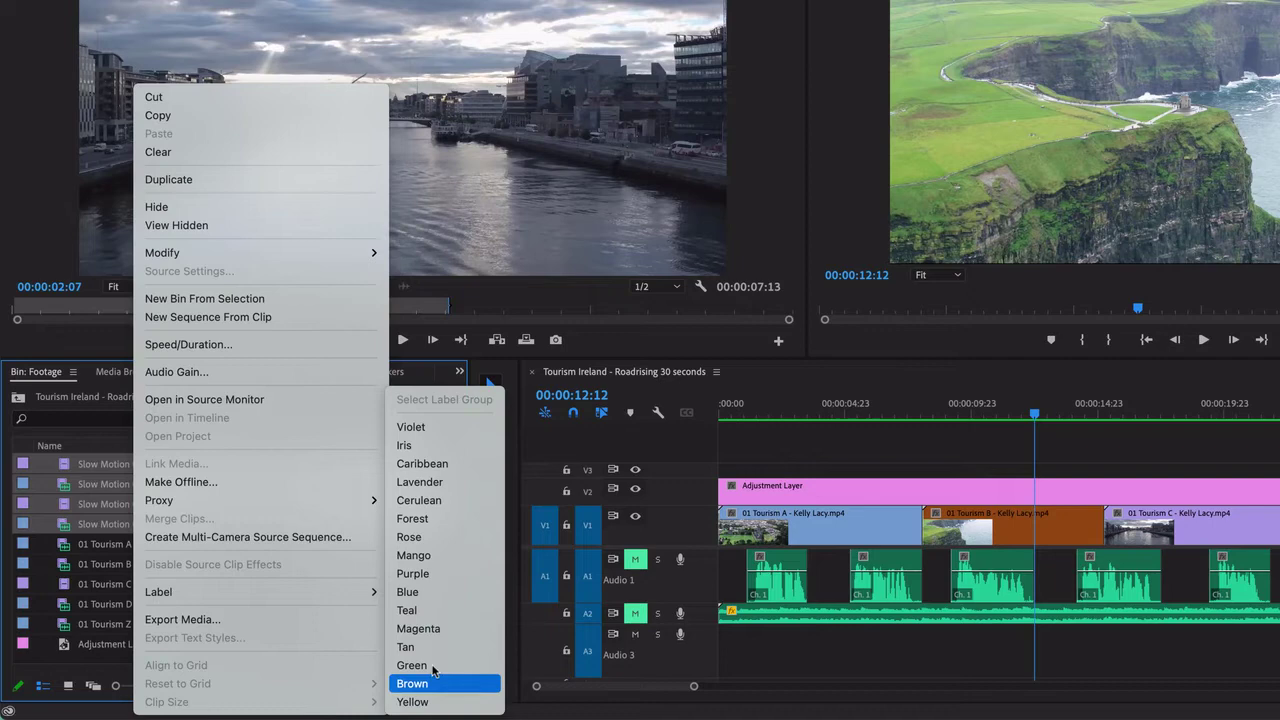
pyautogui.click(420, 556)
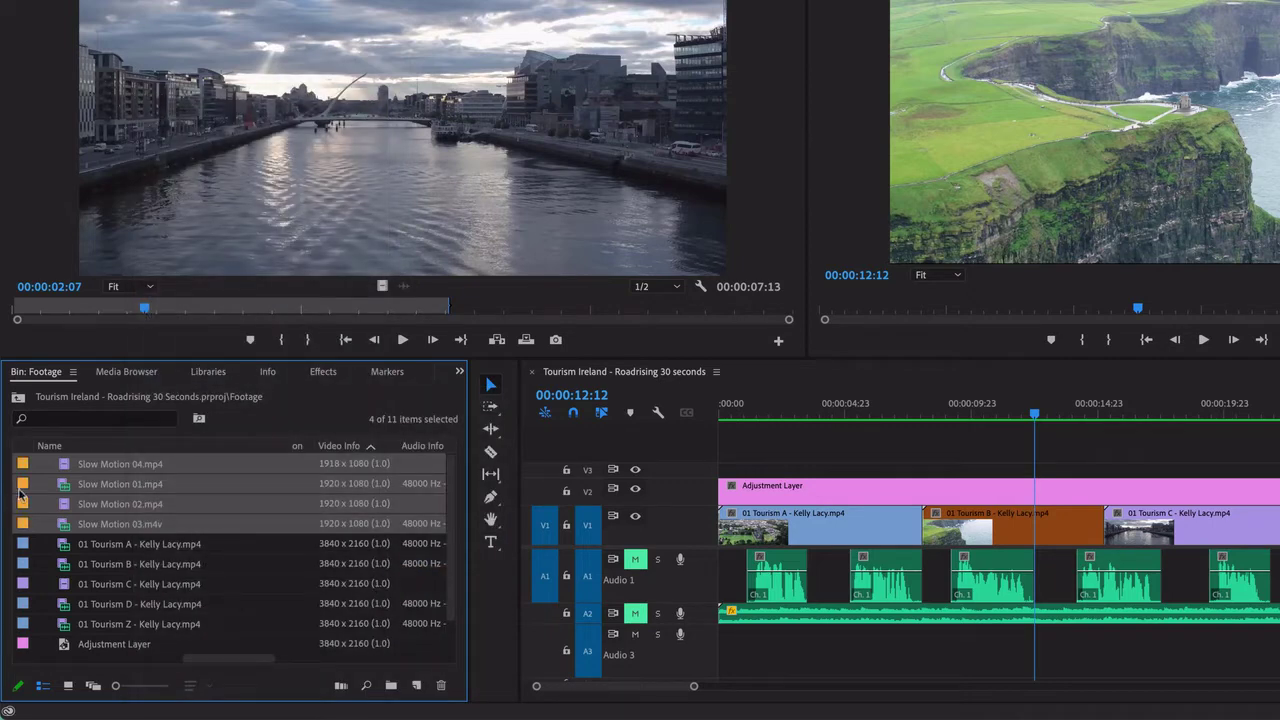
pyautogui.click(162, 602)
pyautogui.click(108, 464)
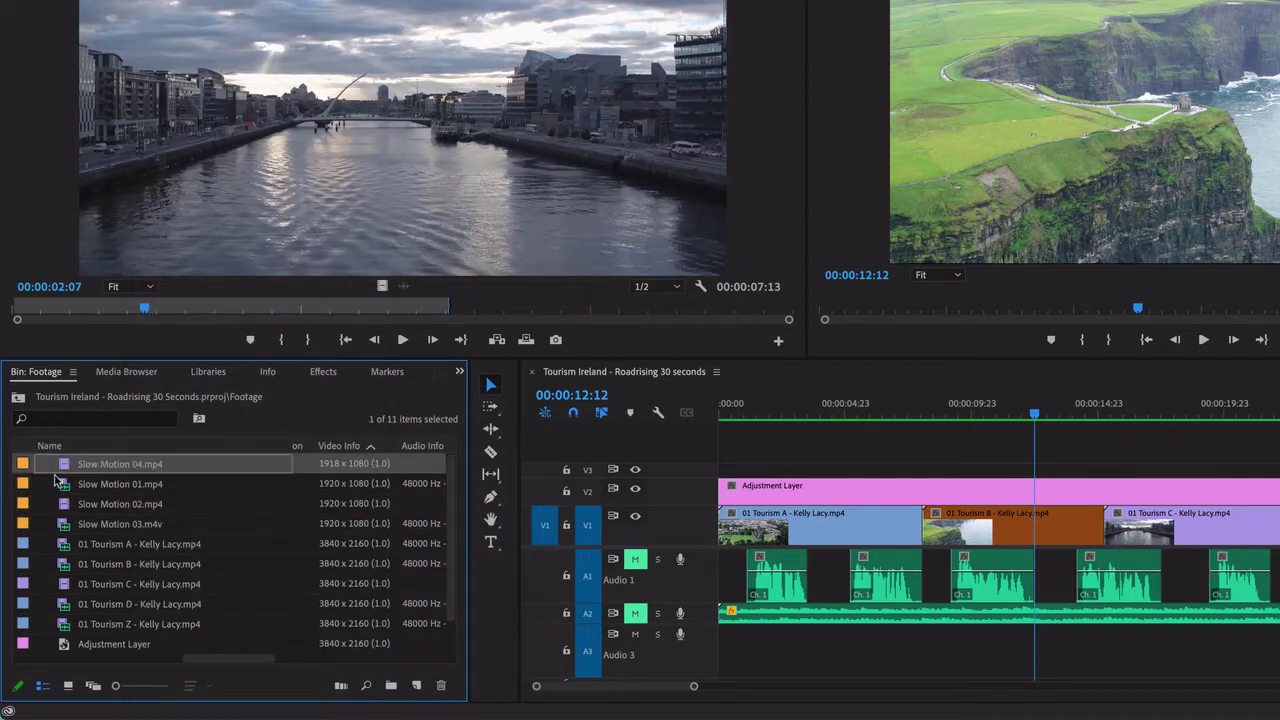
# Step: Place Slow Motion 04.mp4 on V2 right after the Adjustment Layer and select it
pyautogui.hscroll(2, 1189, 485)
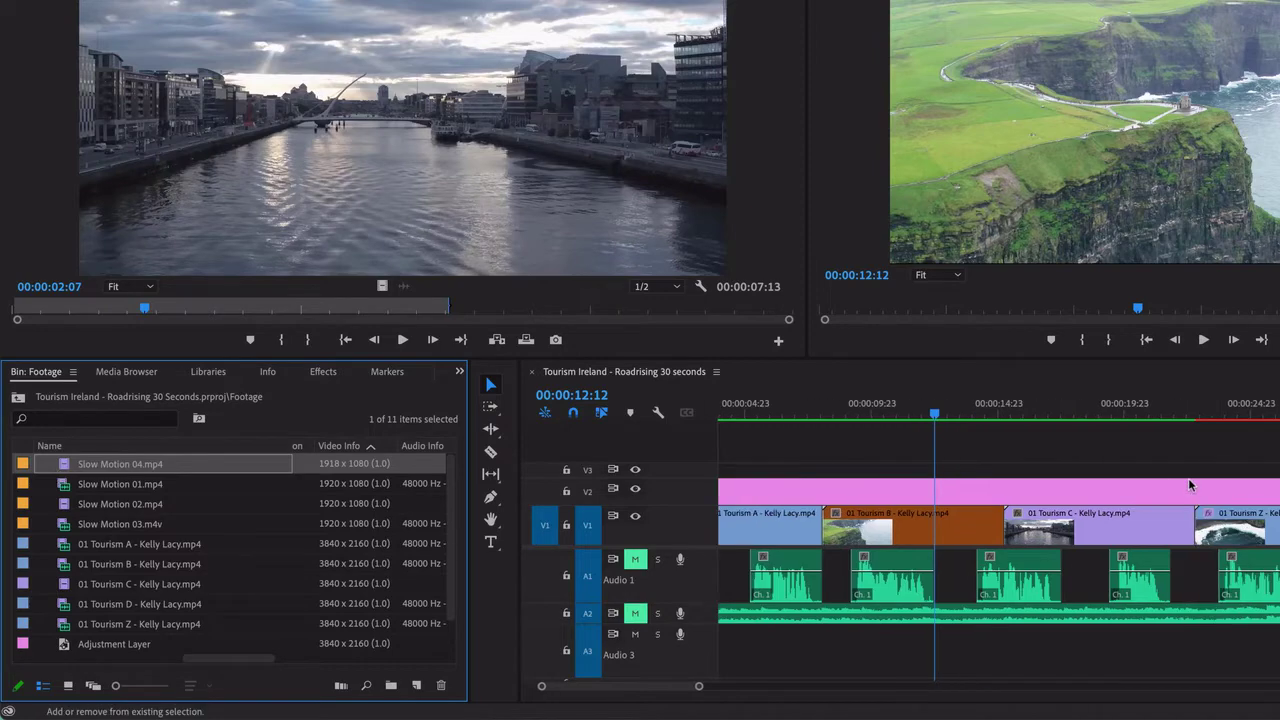
pyautogui.moveTo(36, 464); pyautogui.dragTo(1279, 499)
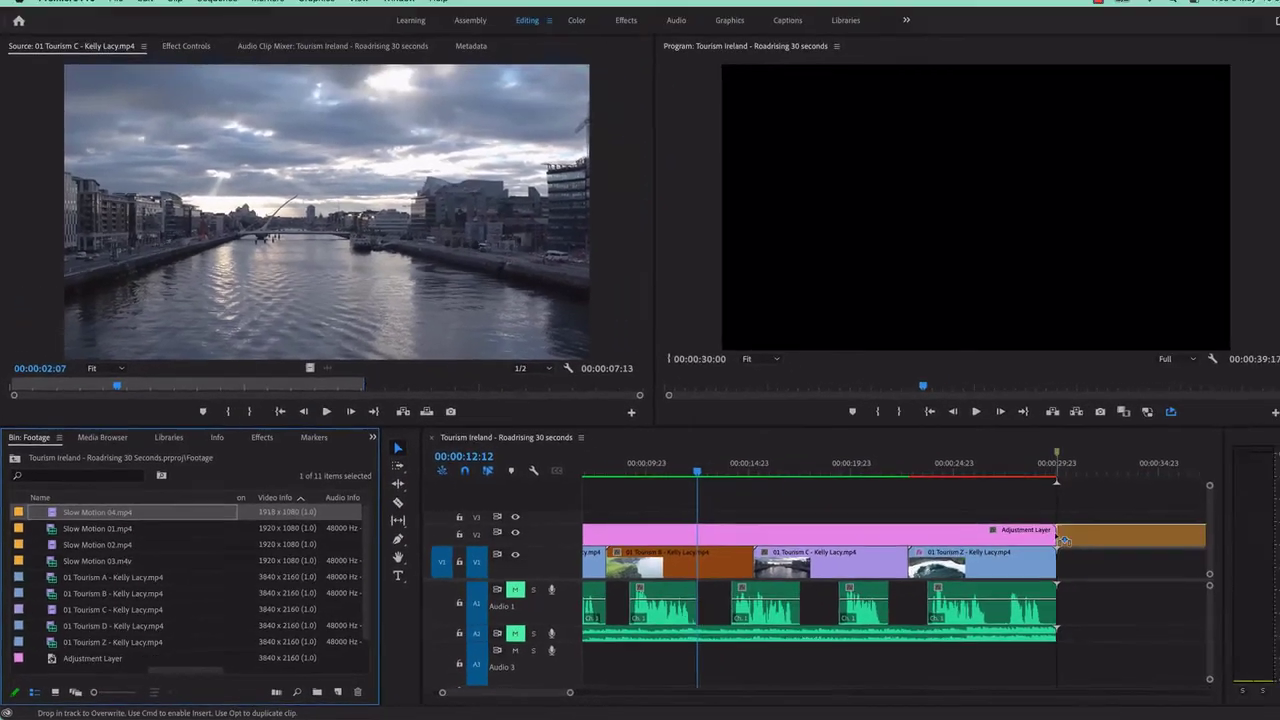
pyautogui.moveTo(1063, 540); pyautogui.dragTo(1063, 540)
pyautogui.hscroll(4, 825, 618)
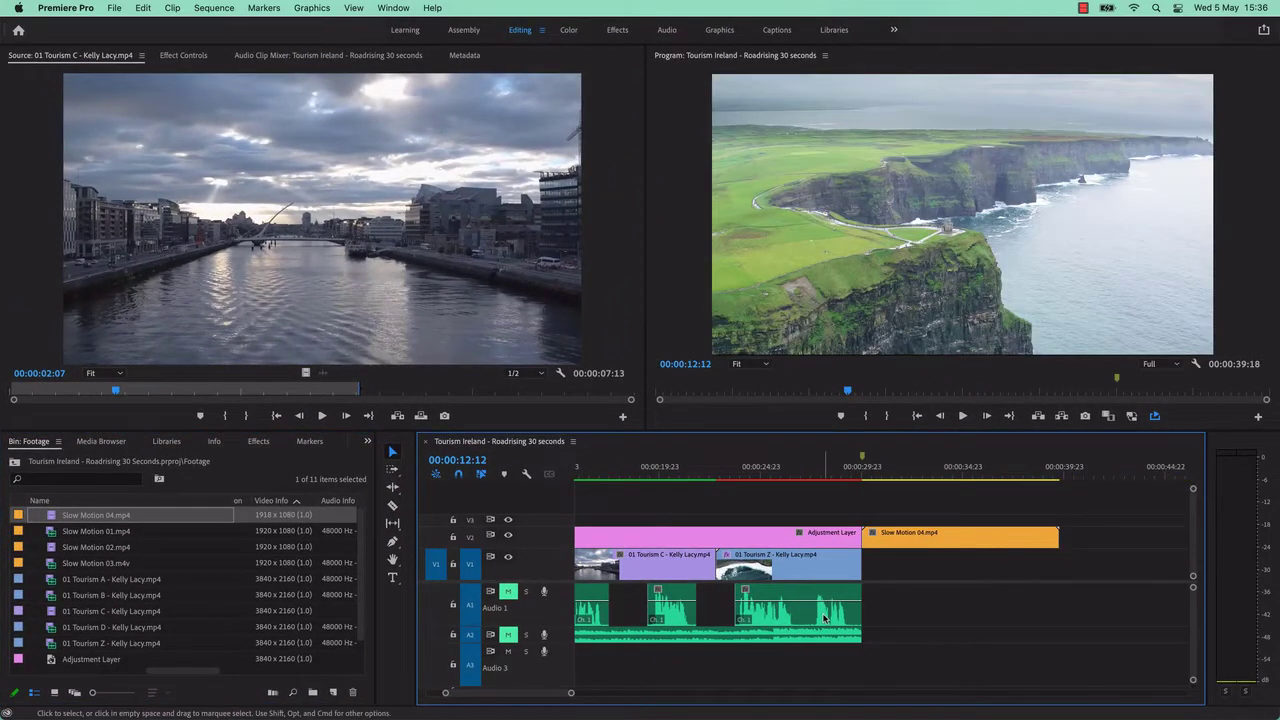
pyautogui.click(932, 468)
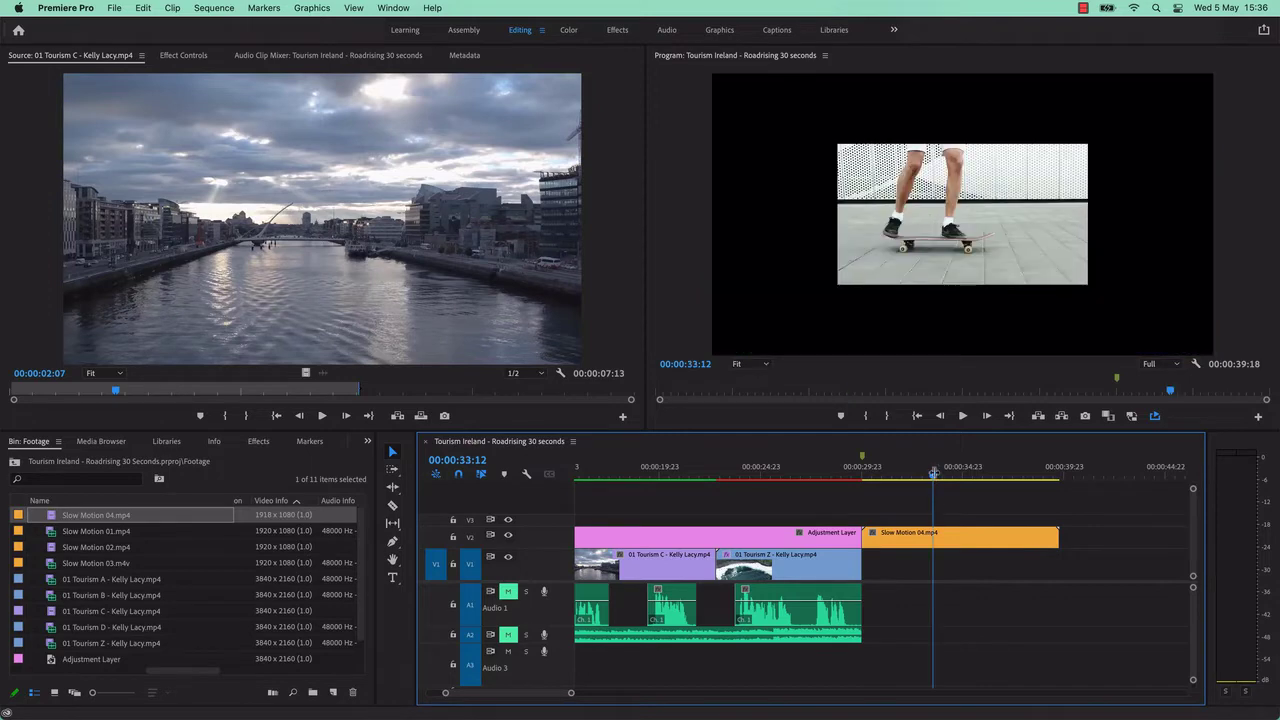
pyautogui.click(946, 542)
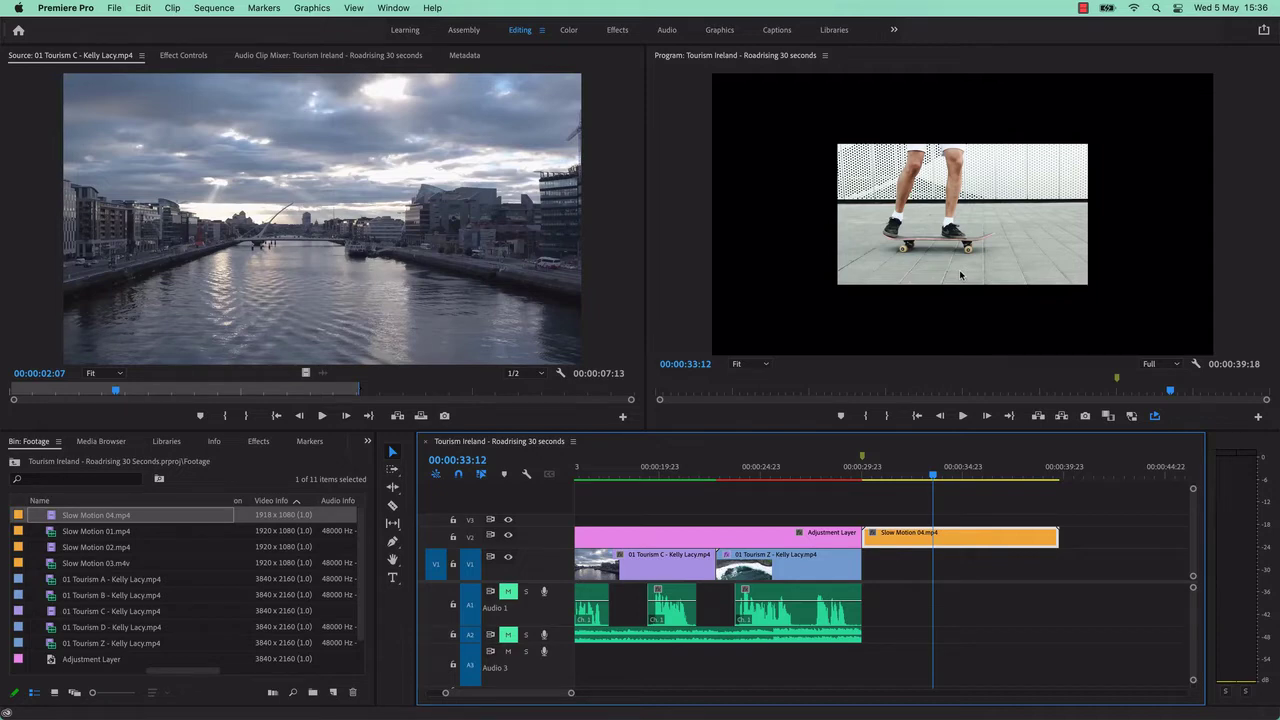
# Step: Relabel Slow Motion 03.m4v in the Footage bin from Mango to Rose
pyautogui.hscroll(3, 167, 682)
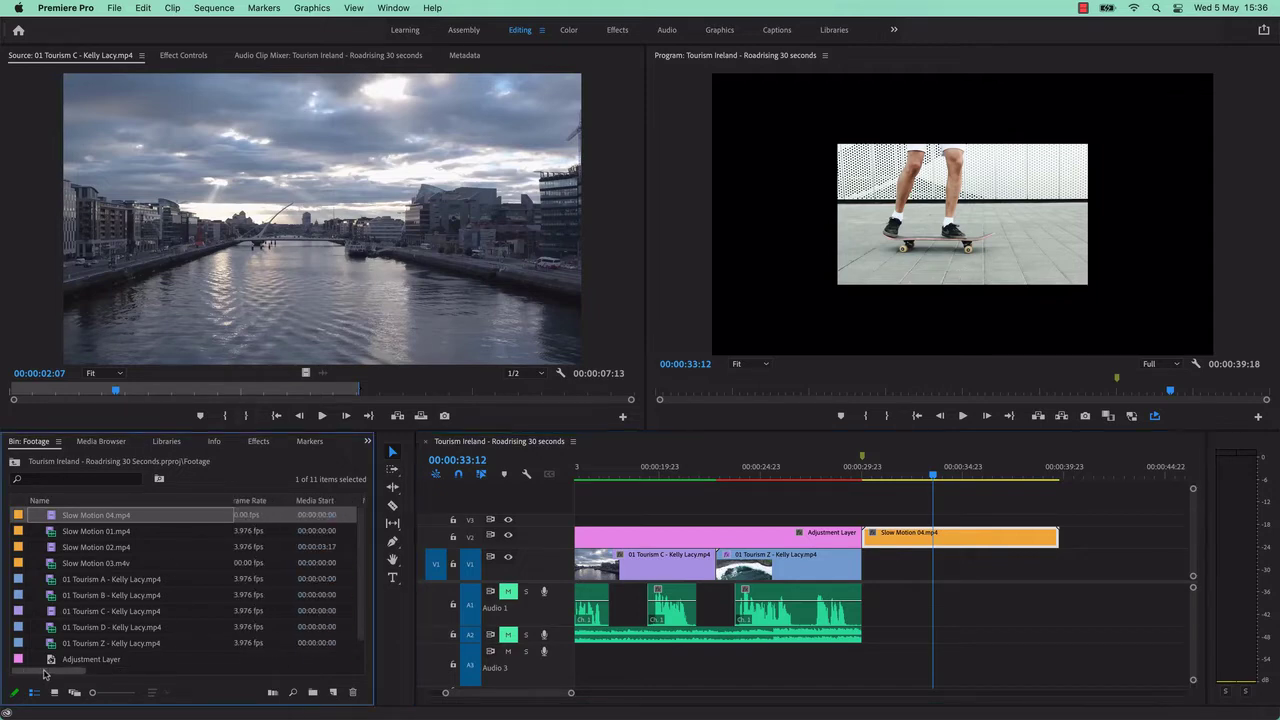
pyautogui.scroll(-1, 204, 608)
pyautogui.scroll(1, 210, 634)
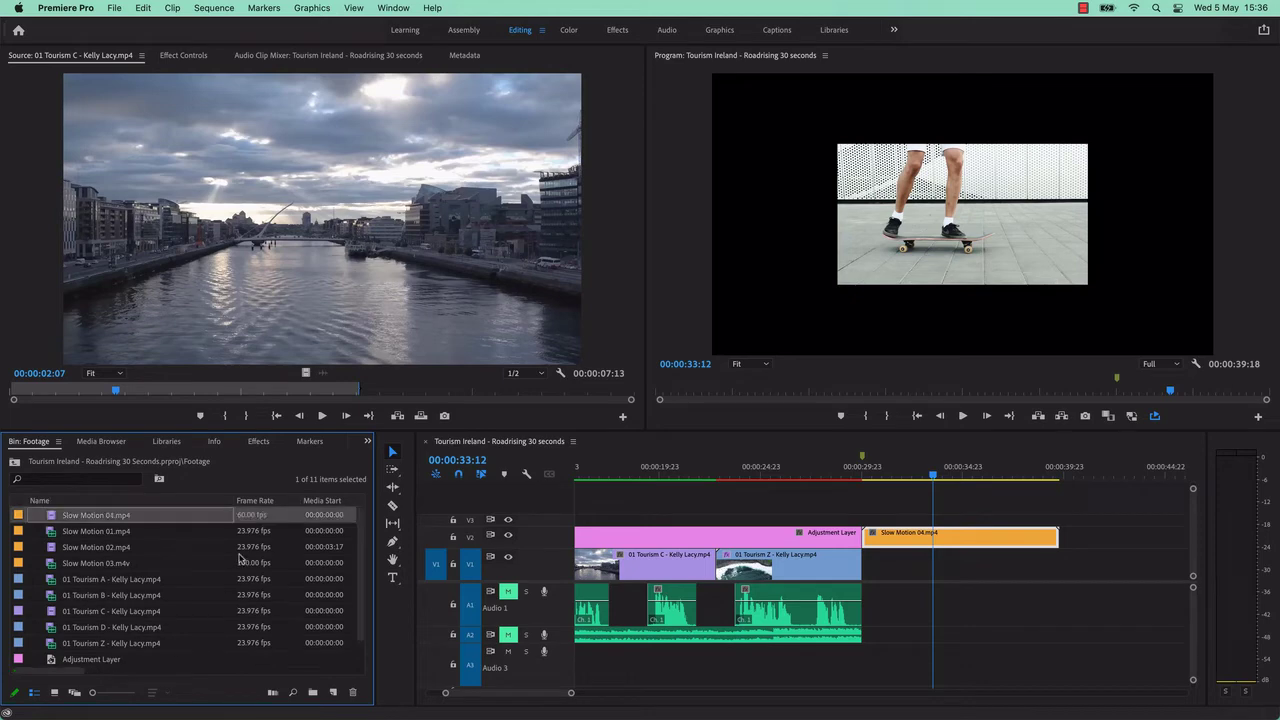
pyautogui.click(164, 565)
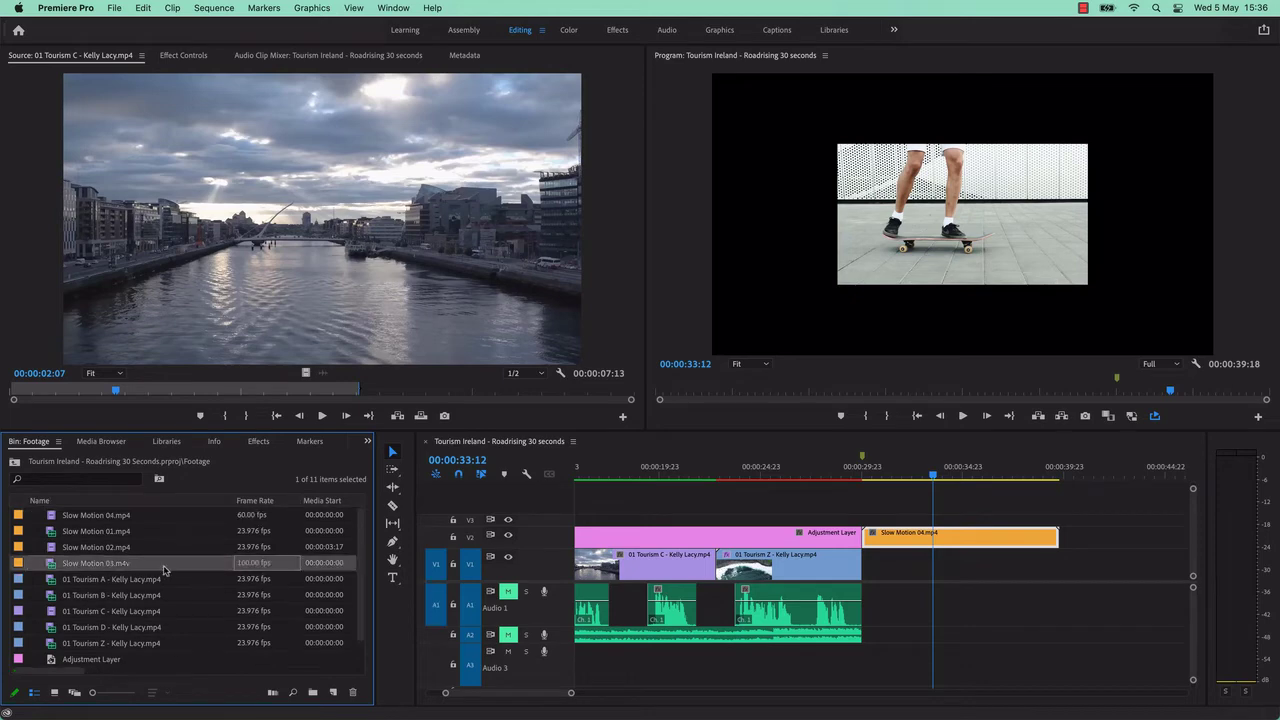
pyautogui.rightClick(88, 567)
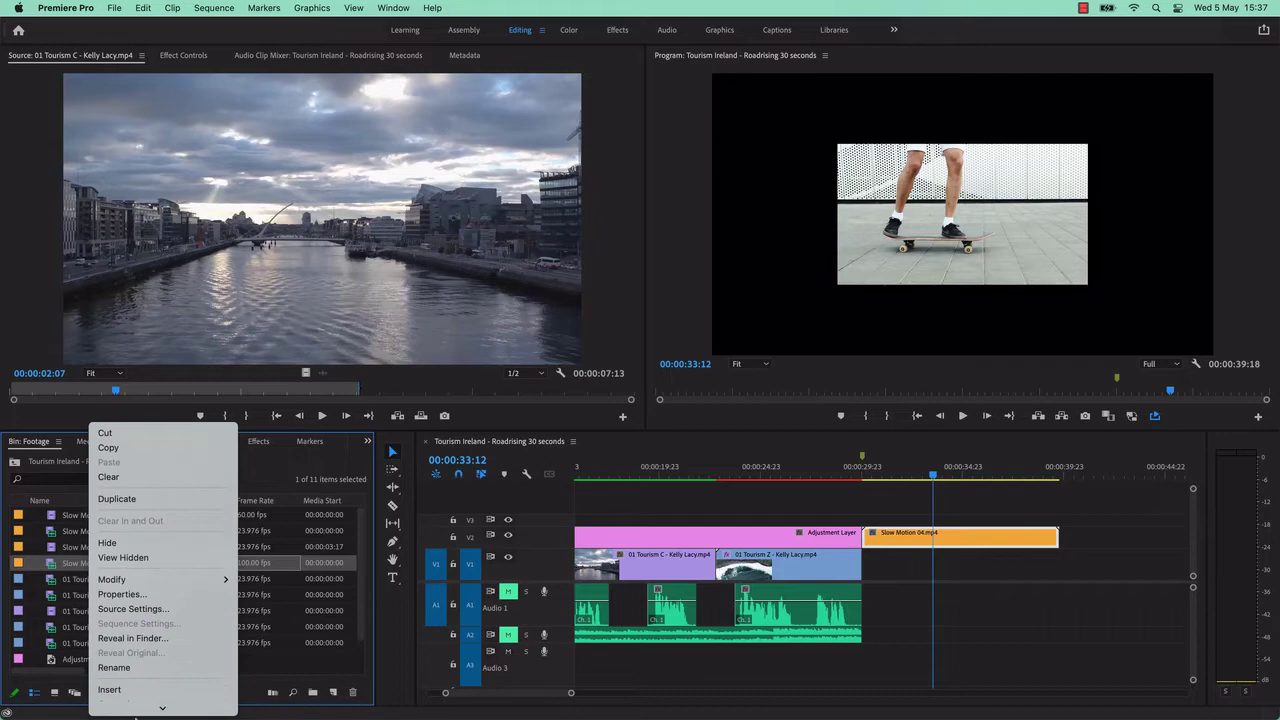
pyautogui.moveTo(173, 683)
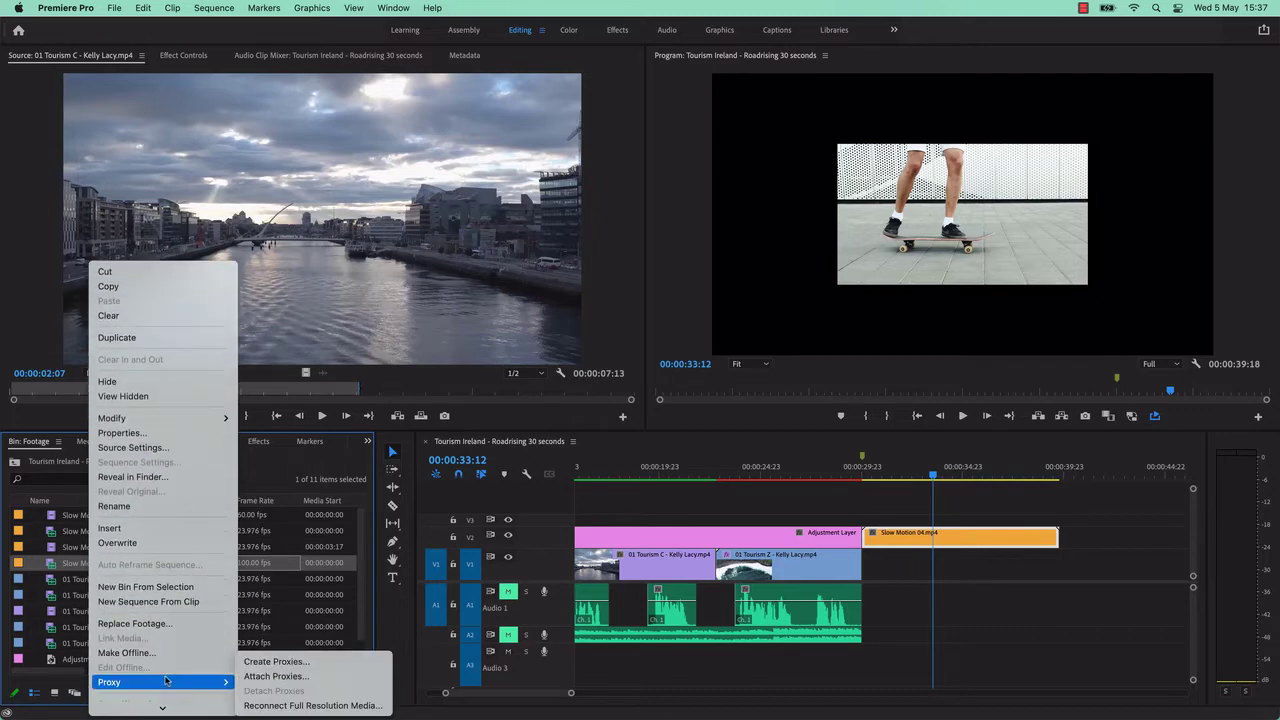
pyautogui.scroll(-5, 186, 570)
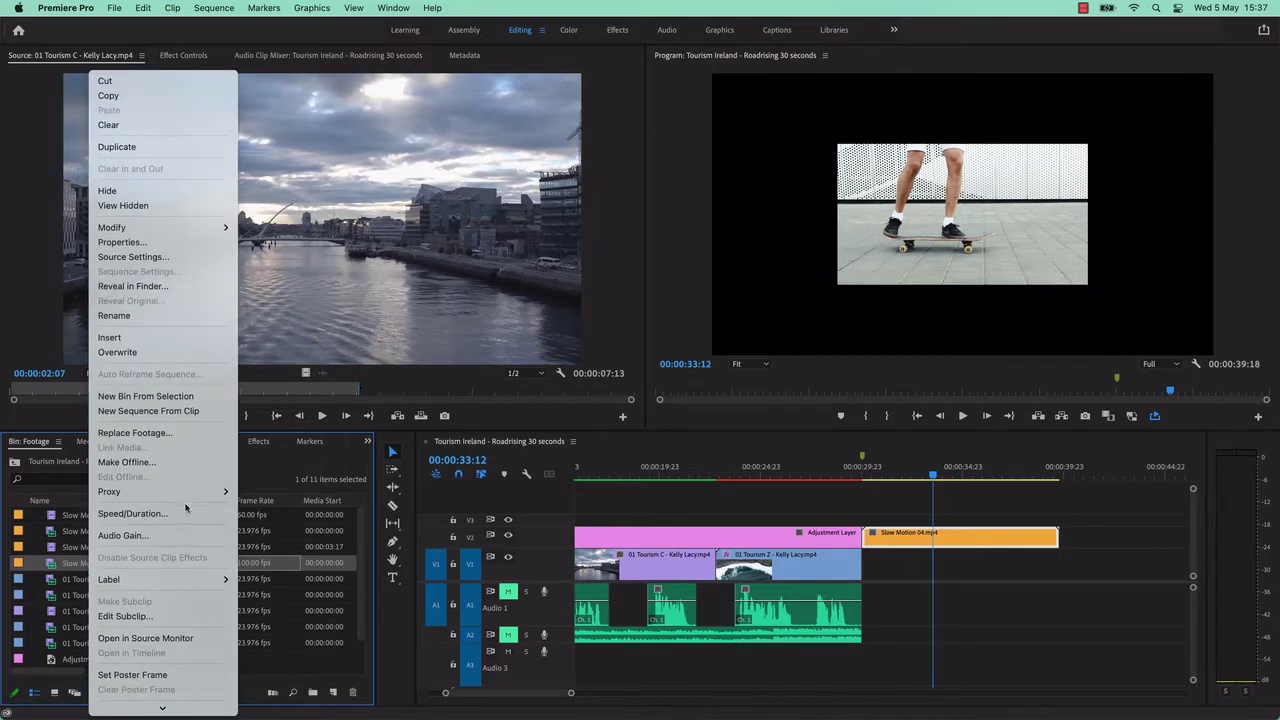
pyautogui.moveTo(183, 579)
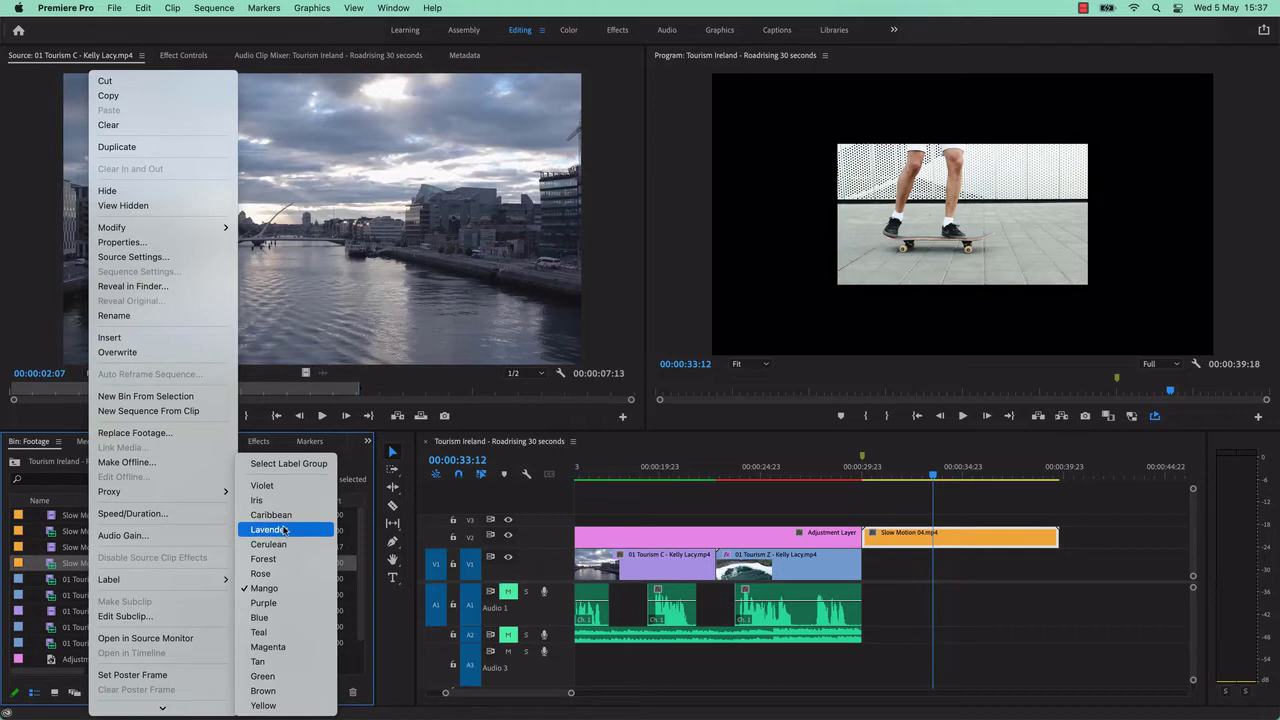
pyautogui.click(274, 576)
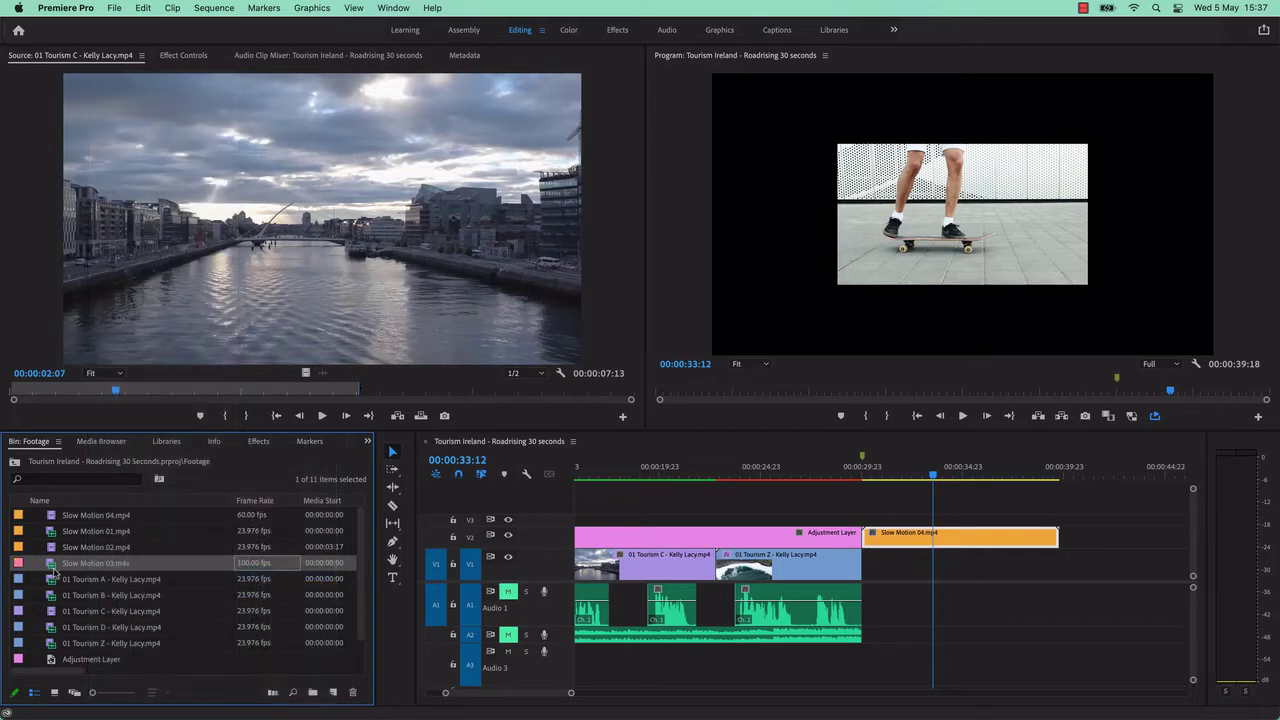
# Step: Append Slow Motion 03.m4v to the end of V1/A1, then scroll back to the sequence start
pyautogui.moveTo(105, 573); pyautogui.dragTo(1076, 568)
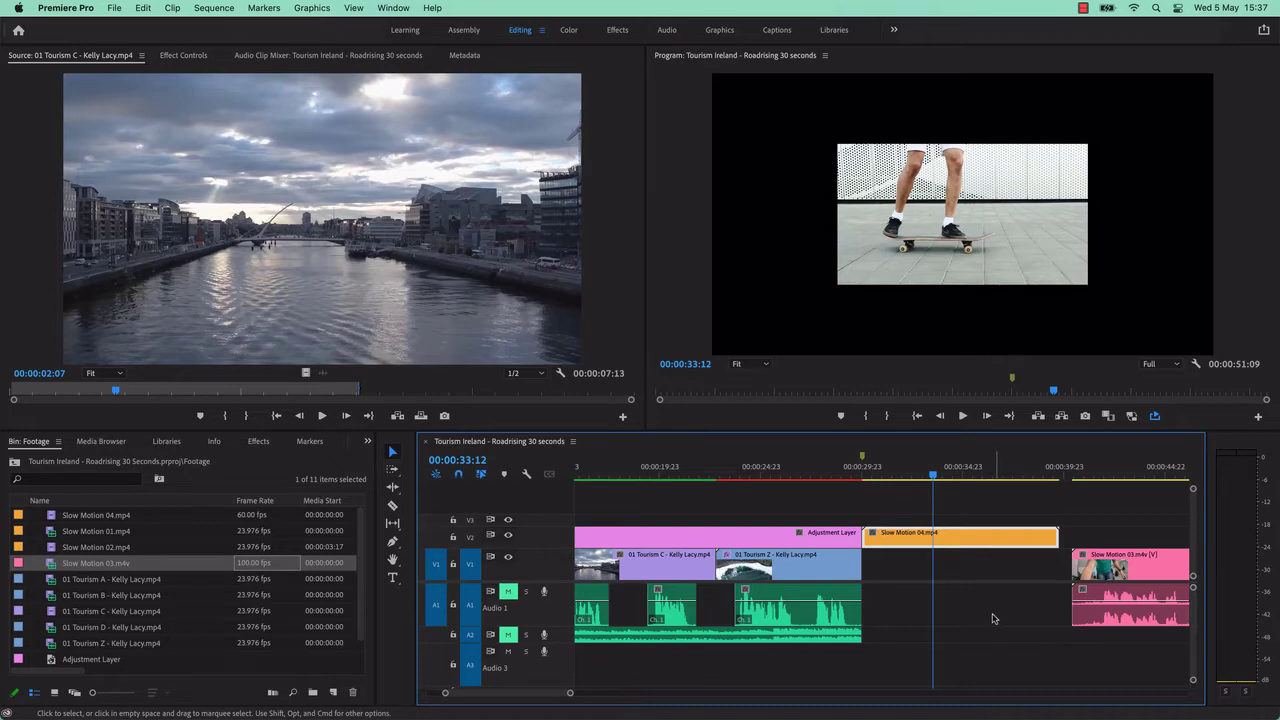
pyautogui.moveTo(884, 470); pyautogui.dragTo(752, 476)
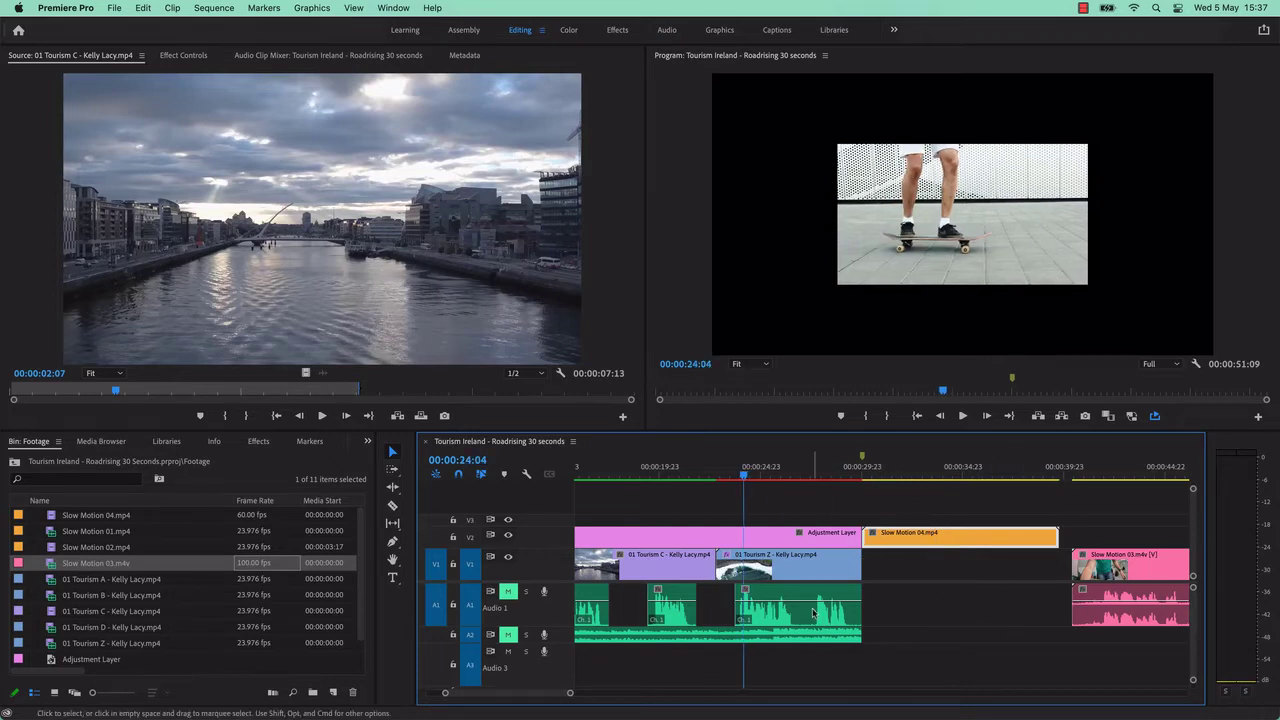
pyautogui.hscroll(-10, 812, 615)
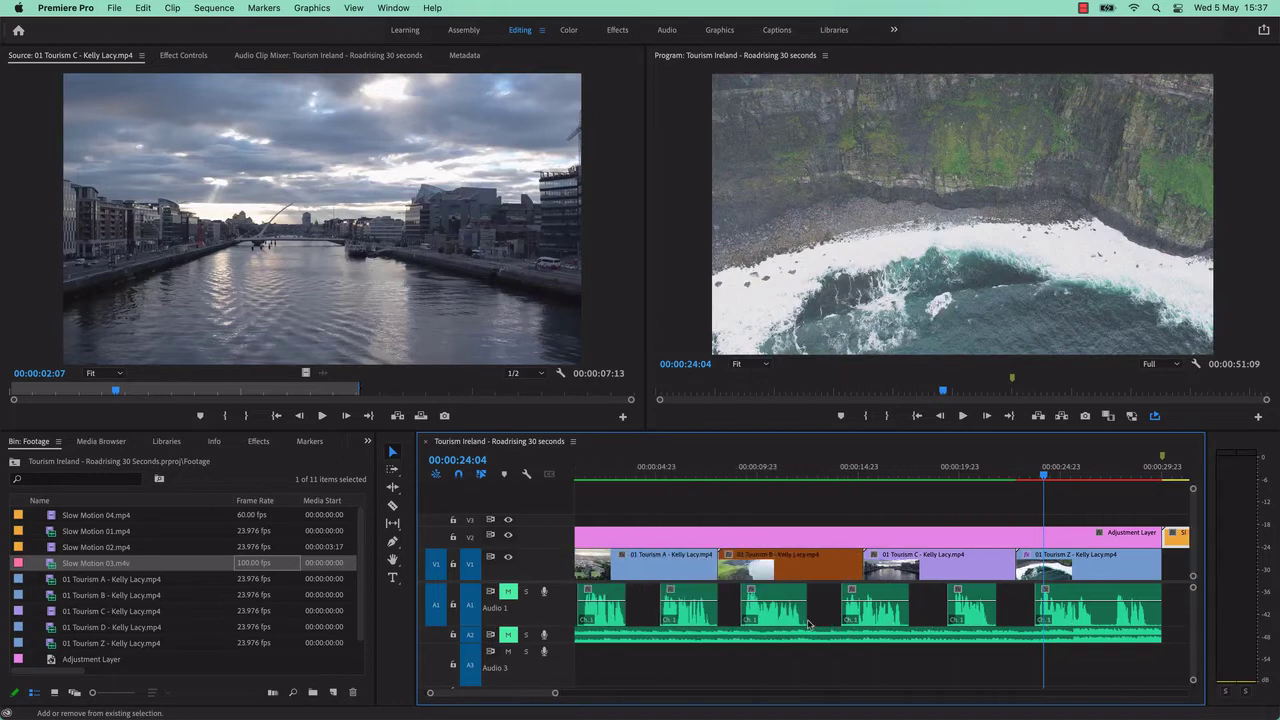
pyautogui.hscroll(-2, 808, 624)
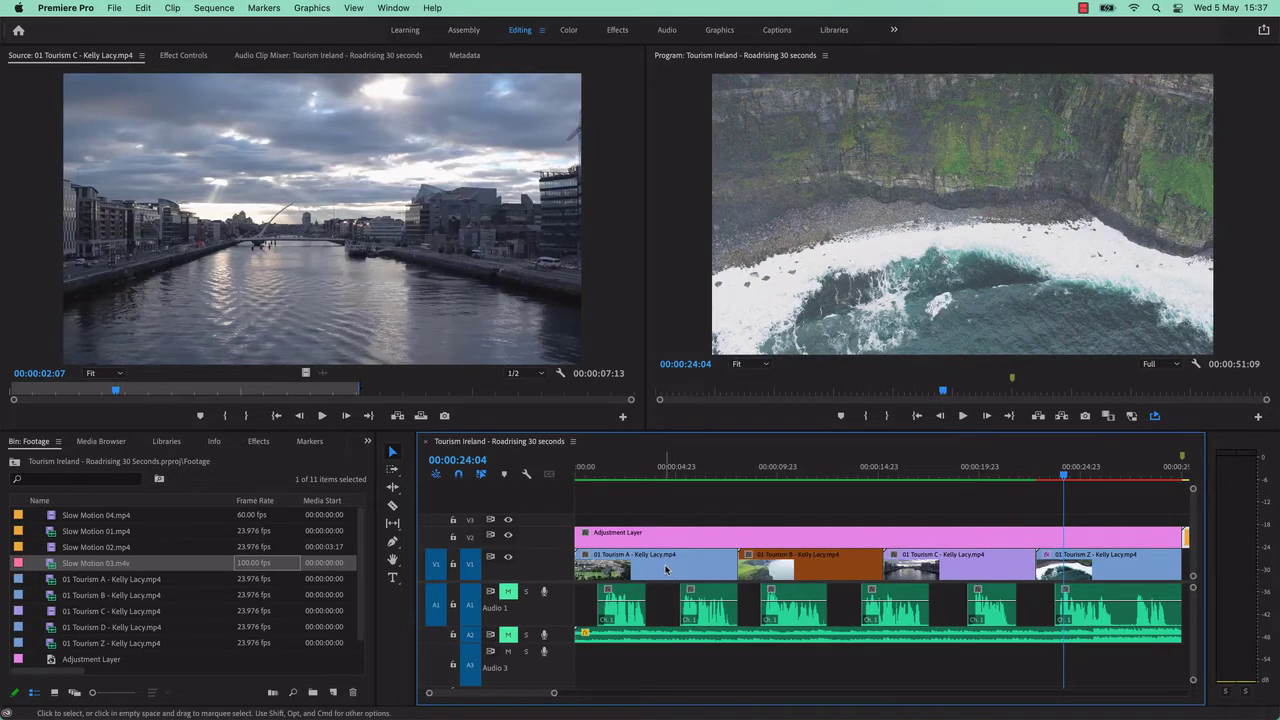
# Step: Label the five Tourism clips plus Slow Motion 01 and 02 Yellow in the bin
pyautogui.click(250, 503)
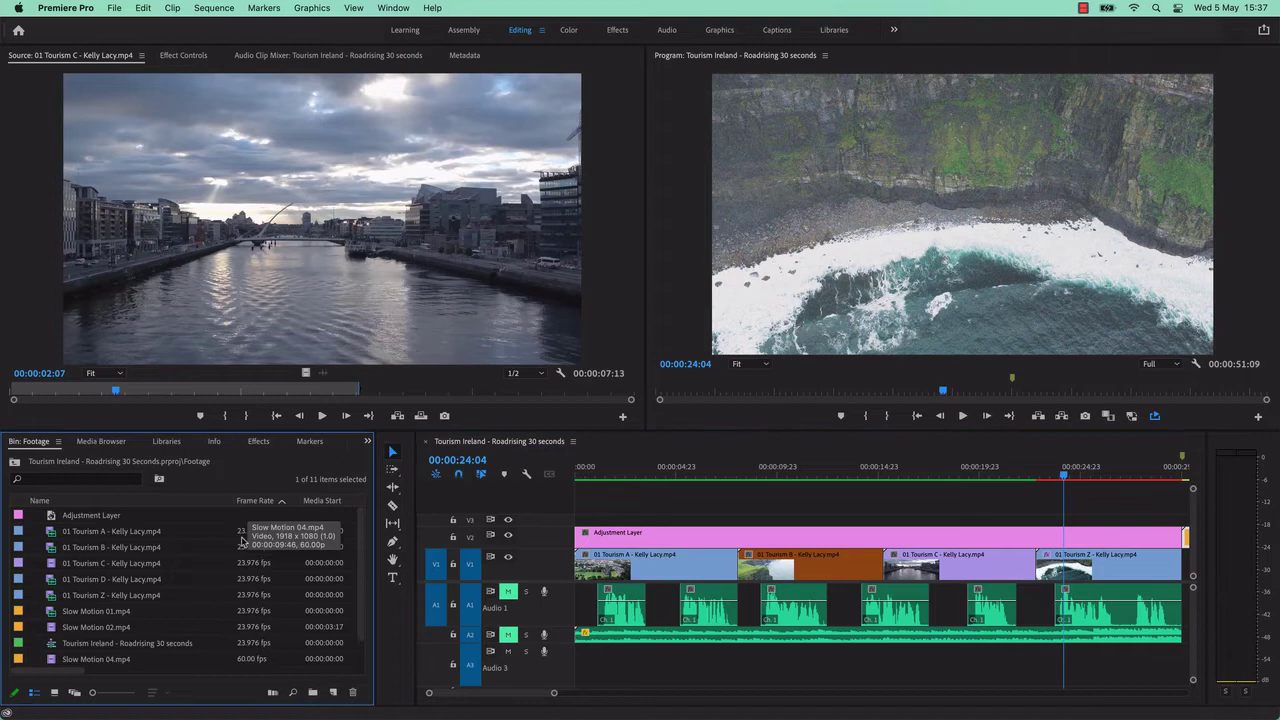
pyautogui.click(222, 533)
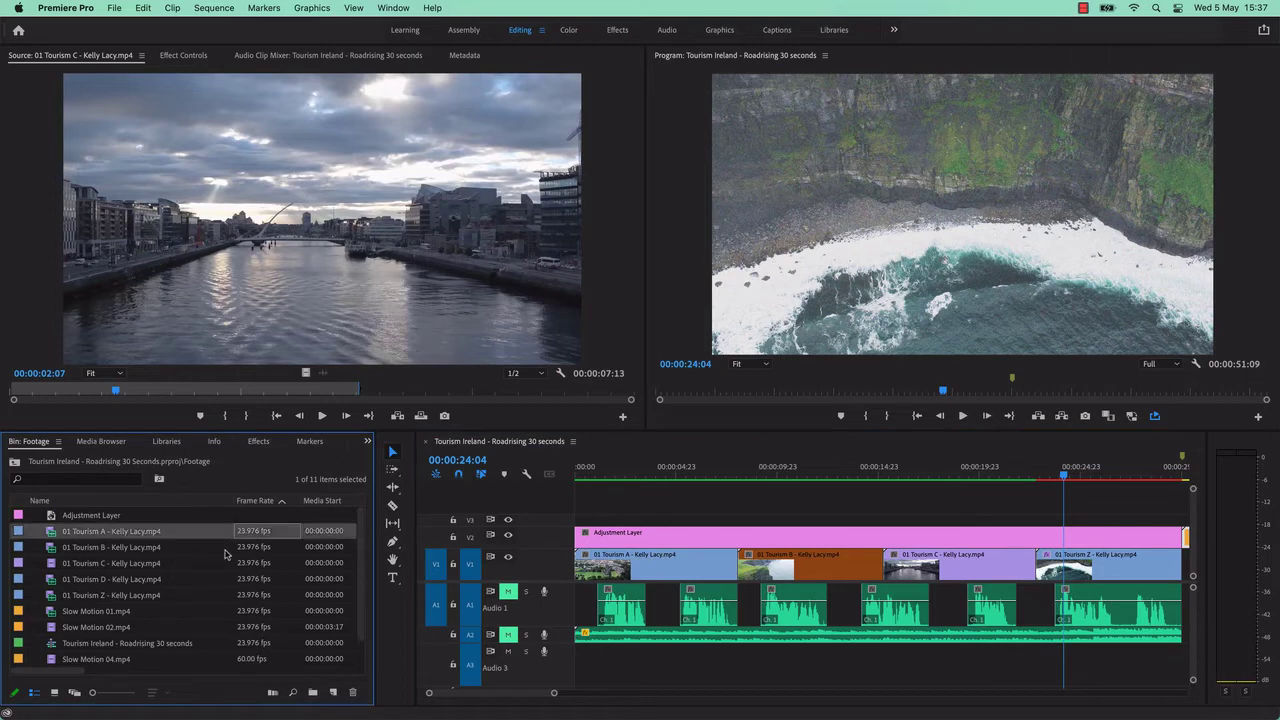
pyautogui.keyDown('shift'); pyautogui.click(235, 632); pyautogui.keyUp('shift')
pyautogui.rightClick(116, 557)
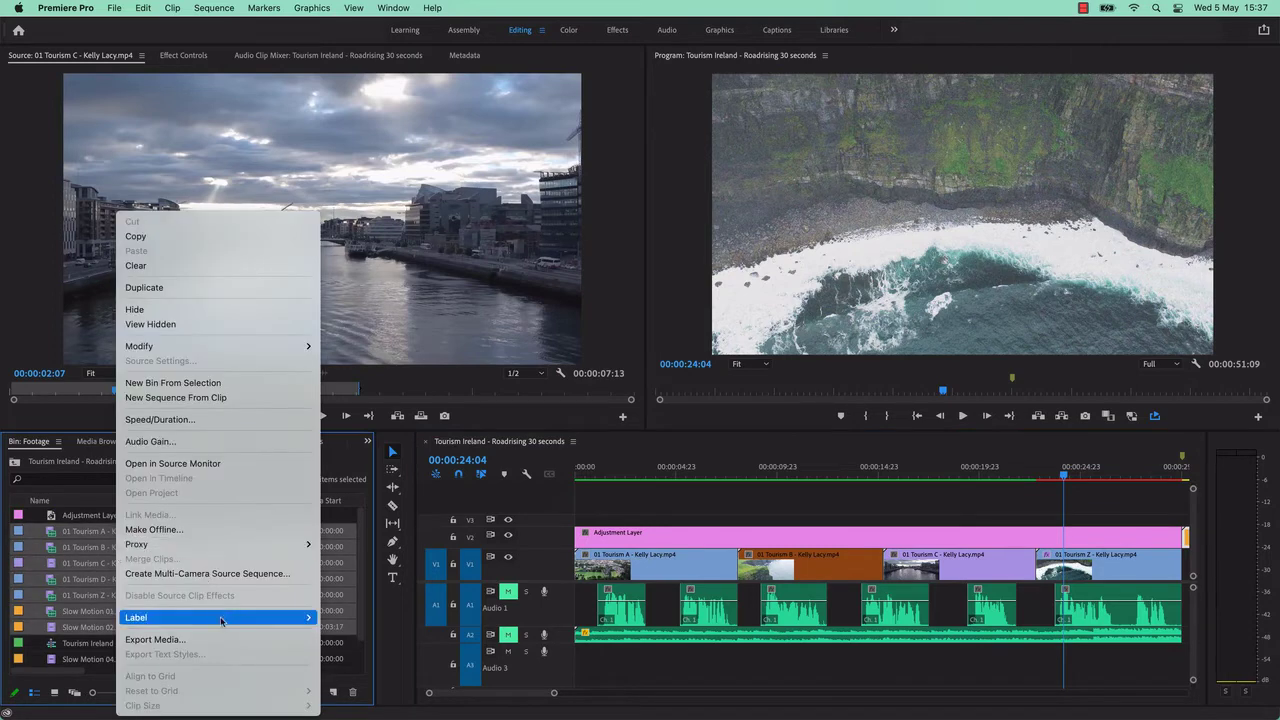
pyautogui.moveTo(229, 617)
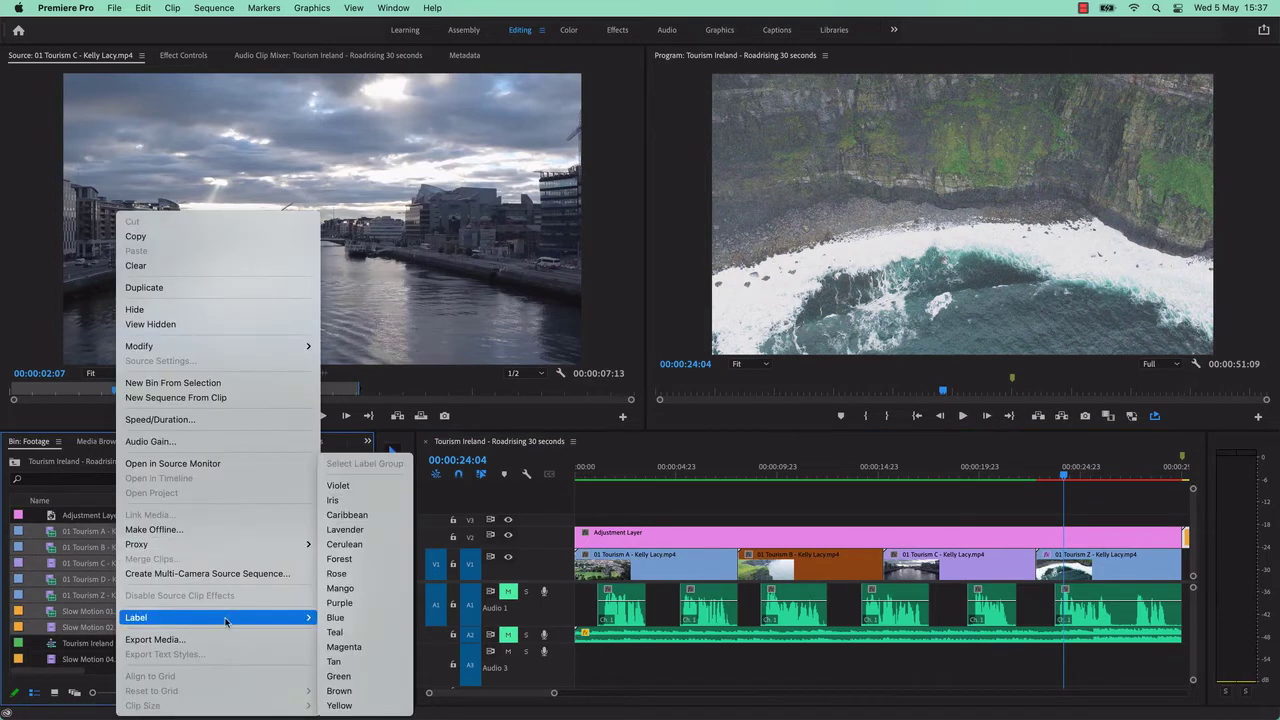
pyautogui.click(340, 705)
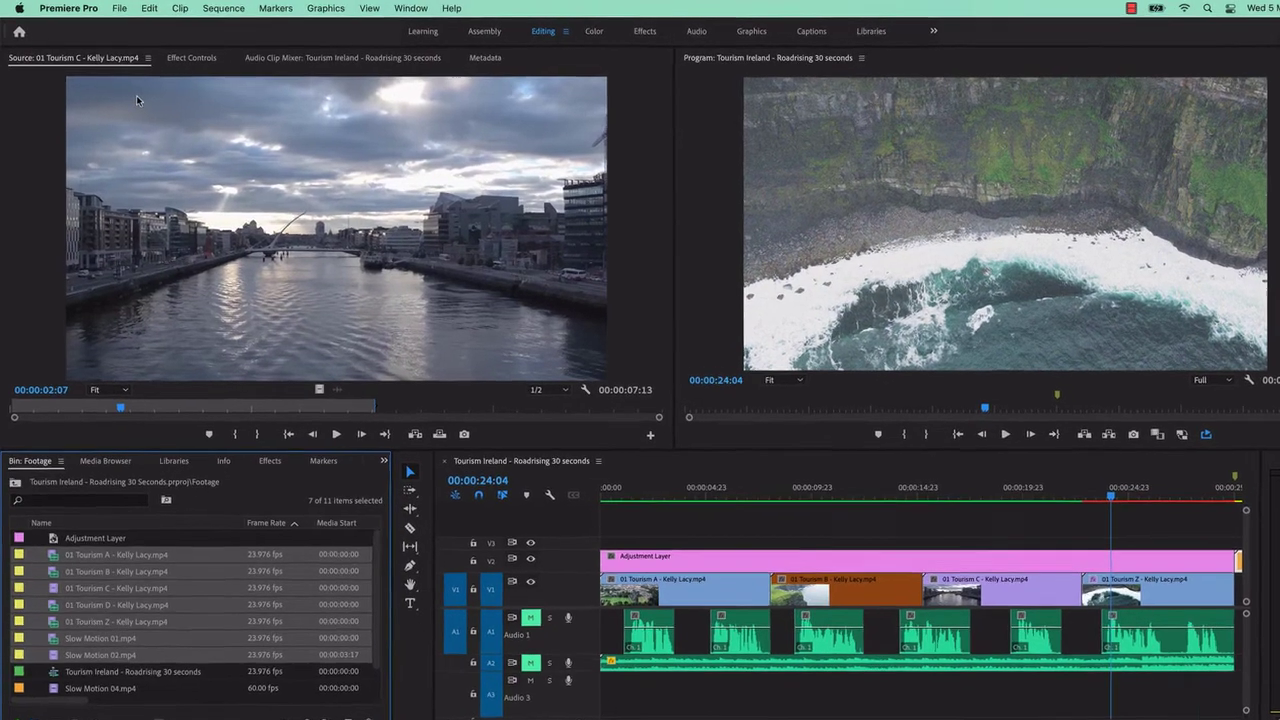
# Step: Enable 'Display the project item name and label color for all instances' in Project Settings > General
pyautogui.click(122, 8)
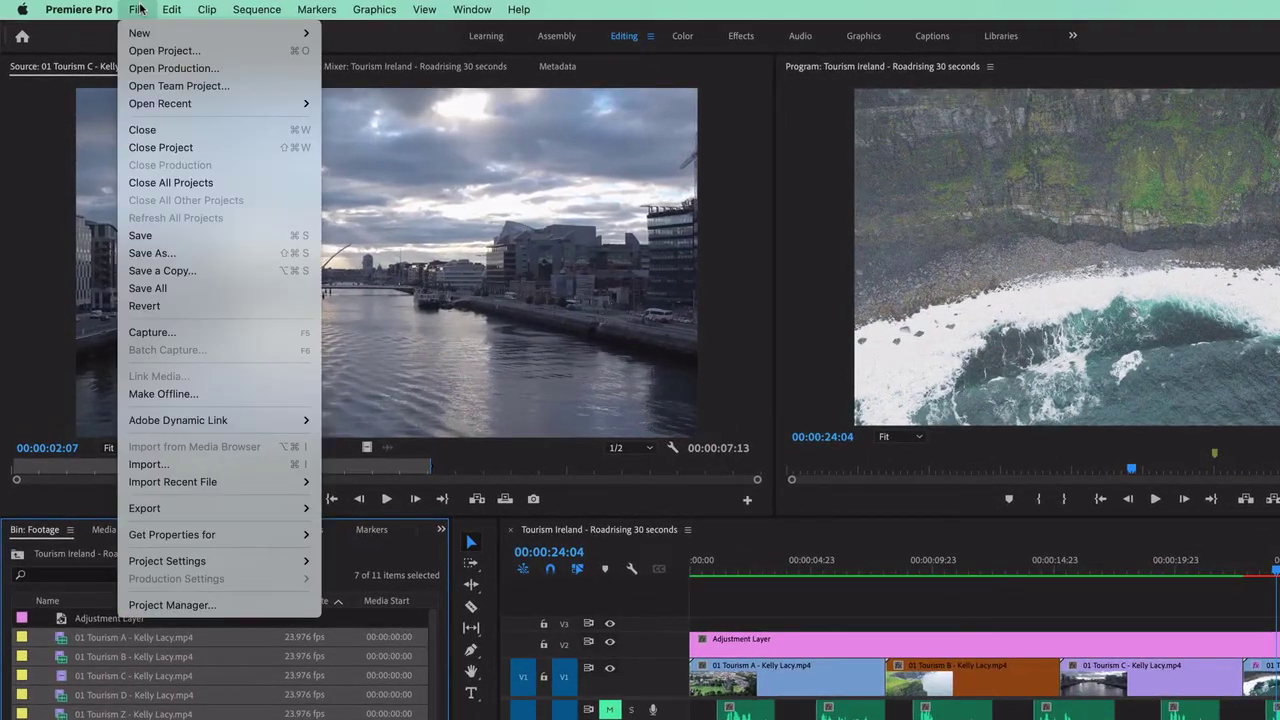
pyautogui.moveTo(295, 563)
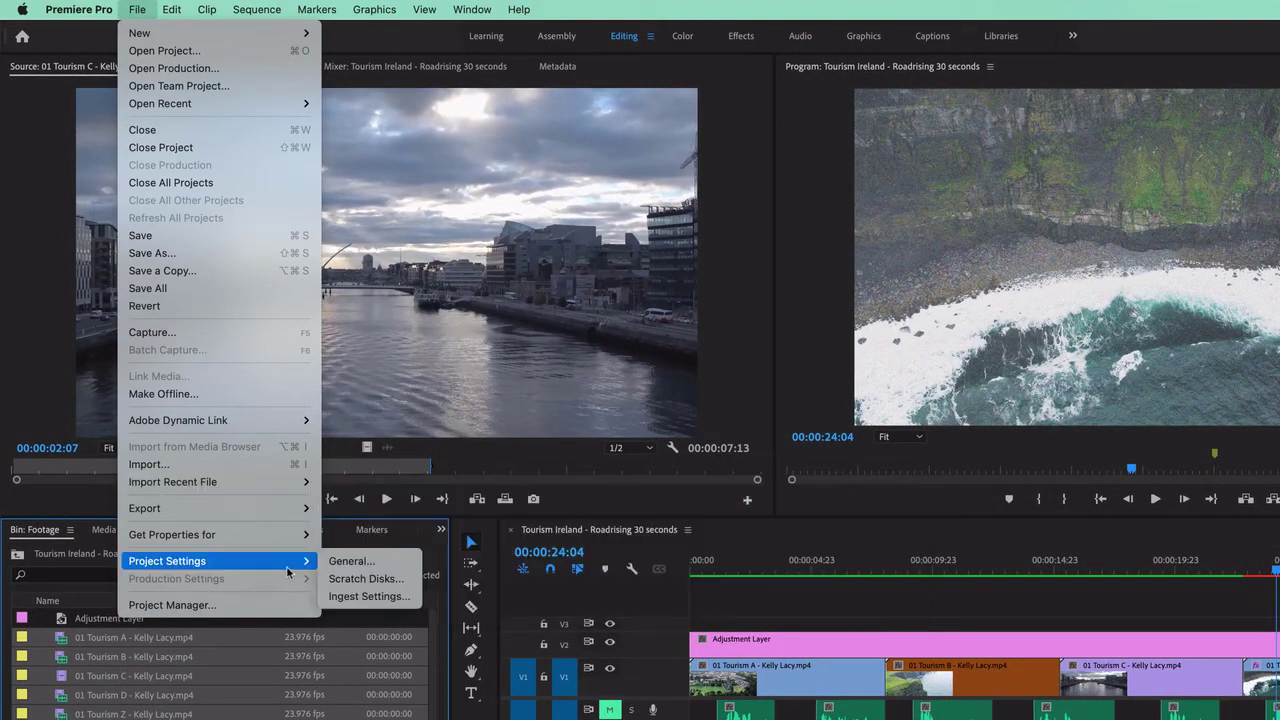
pyautogui.click(386, 563)
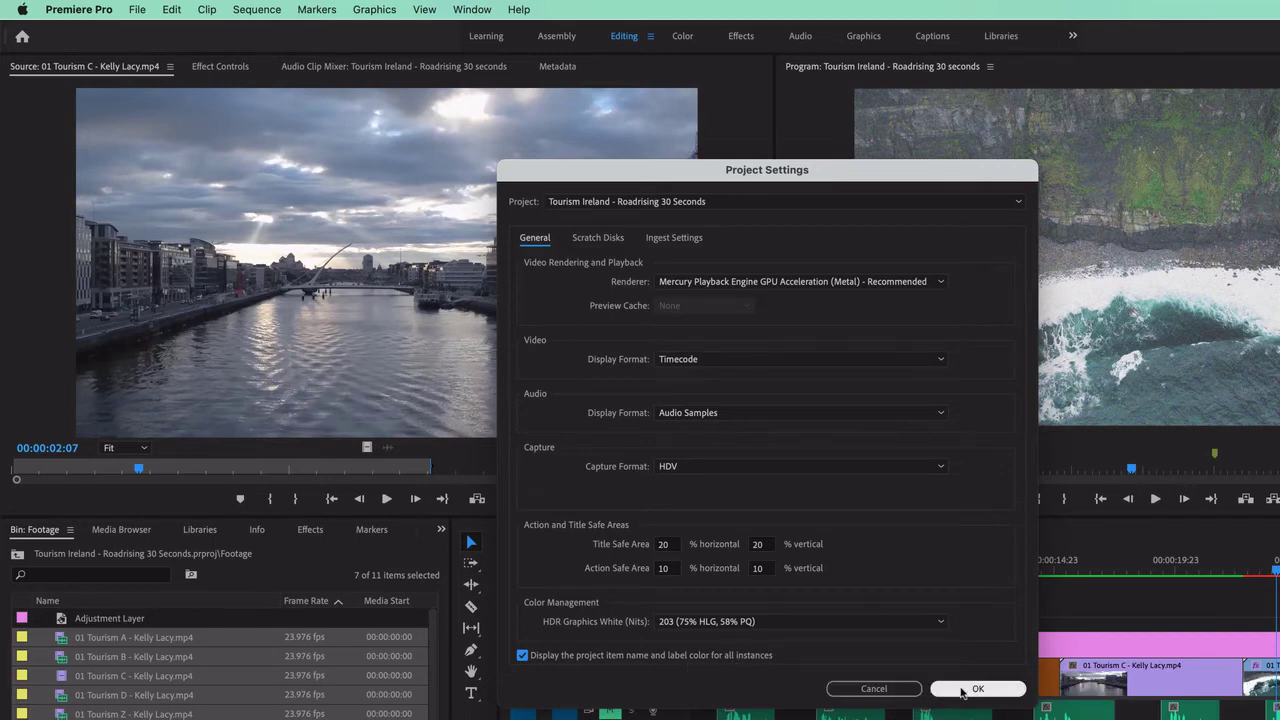
pyautogui.click(965, 690)
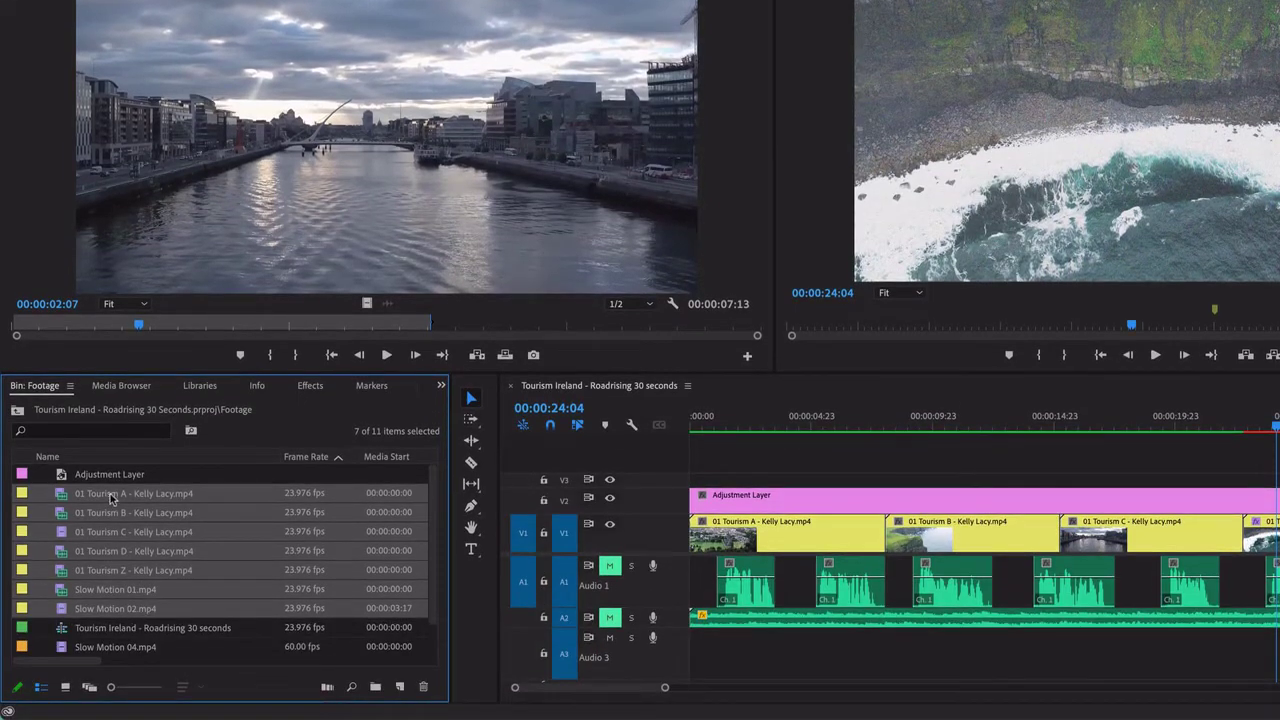
# Step: Label the seven selected Tourism and Slow Motion bin clips Forest green
pyautogui.rightClick(112, 588)
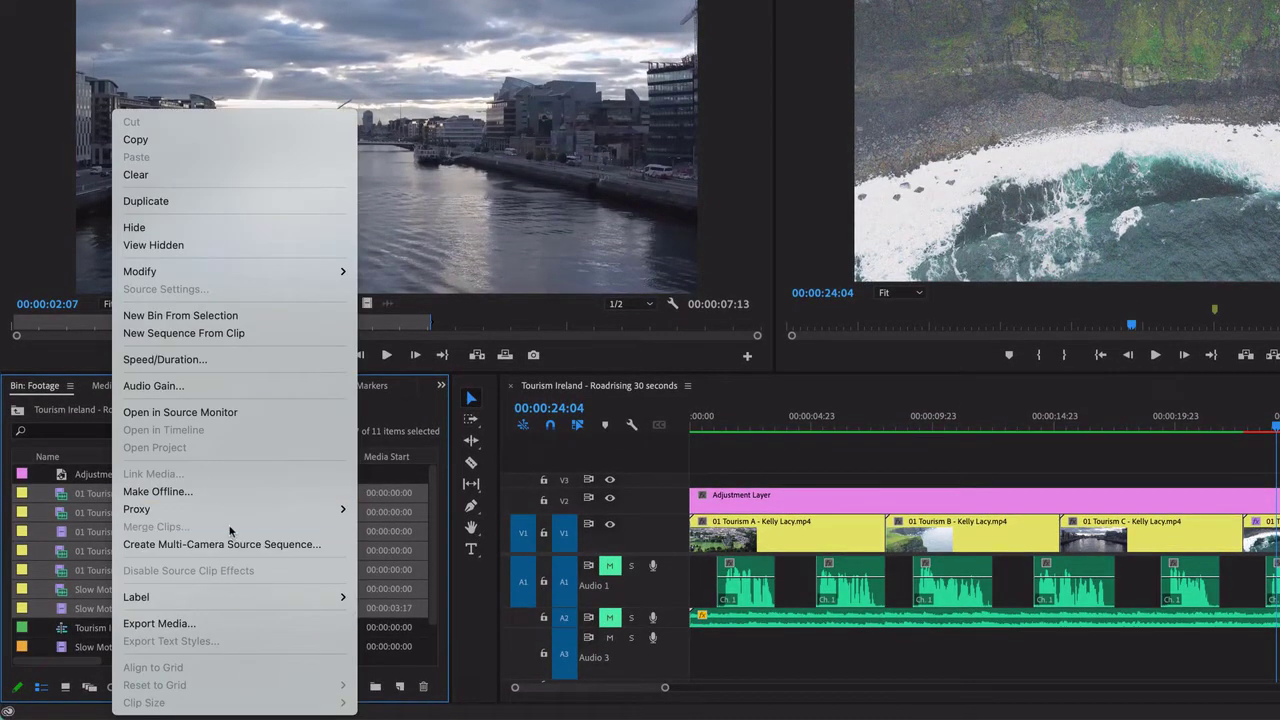
pyautogui.moveTo(234, 514)
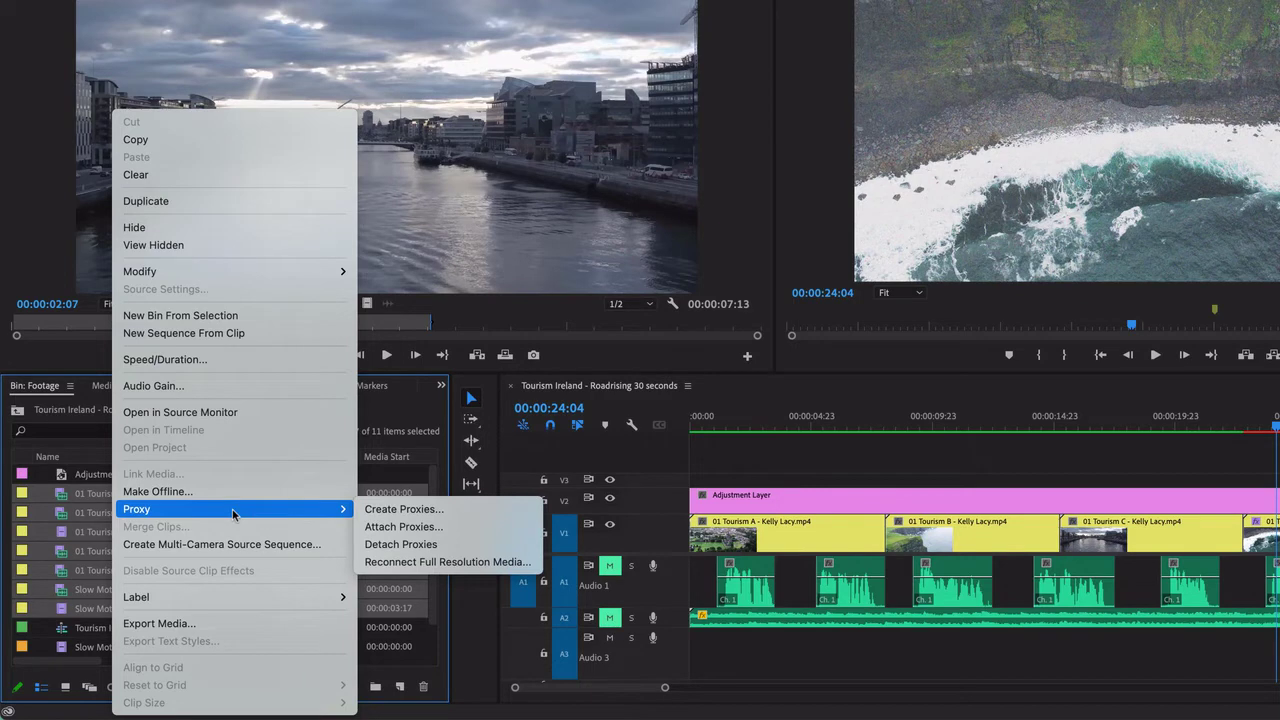
pyautogui.moveTo(268, 601)
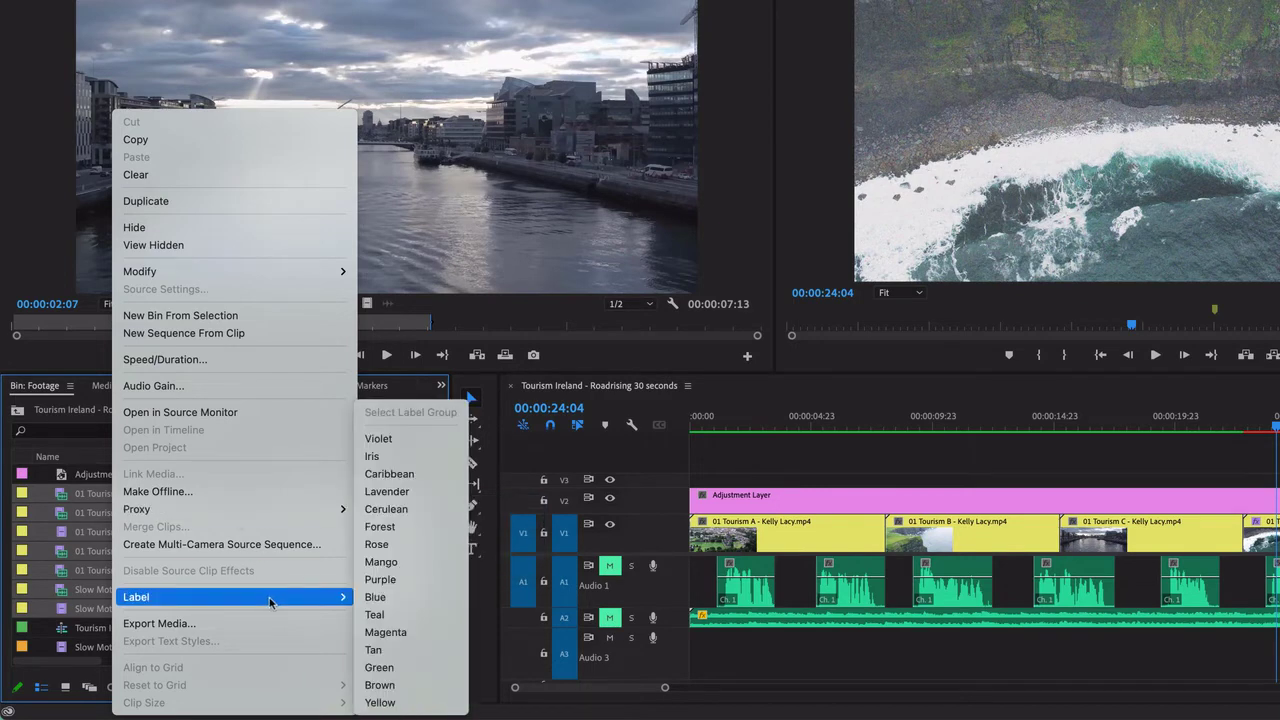
pyautogui.click(392, 529)
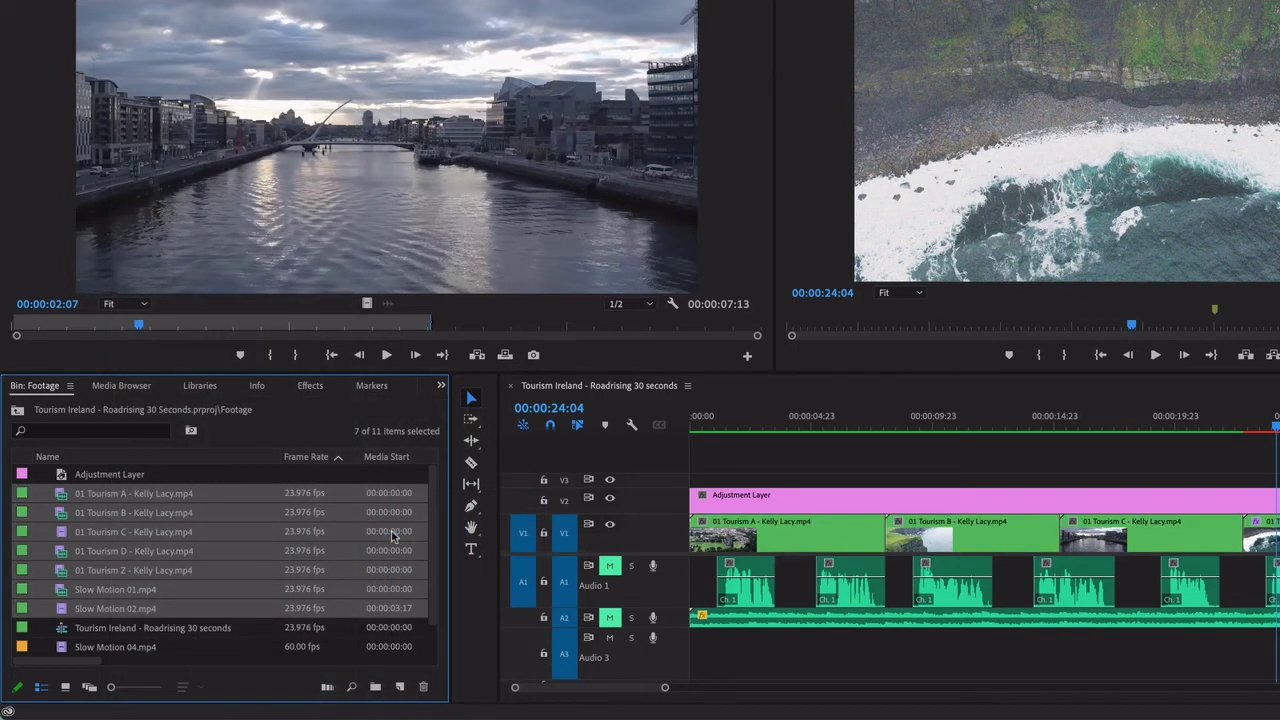
# Step: Narrow the bin selection to Slow Motion 02.mp4 and bring up the Premiere Pro application menu
pyautogui.click(136, 608)
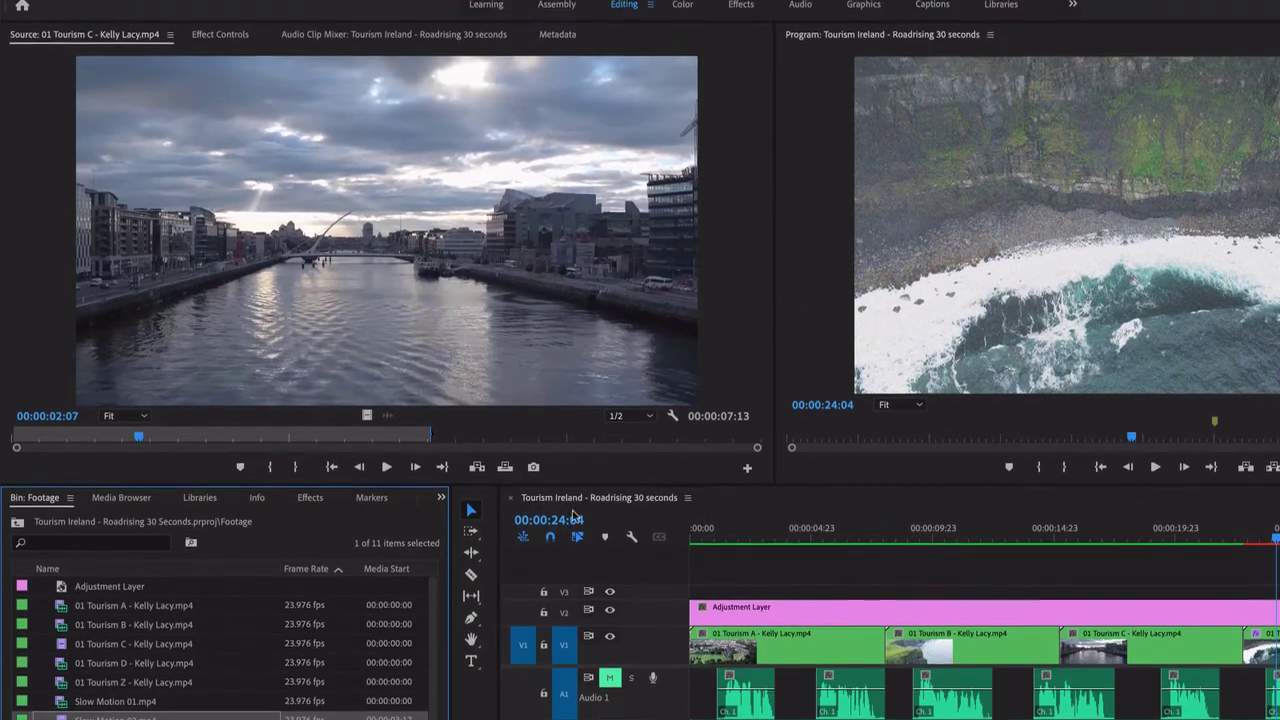
pyautogui.click(95, 12)
pyautogui.moveTo(120, 65)
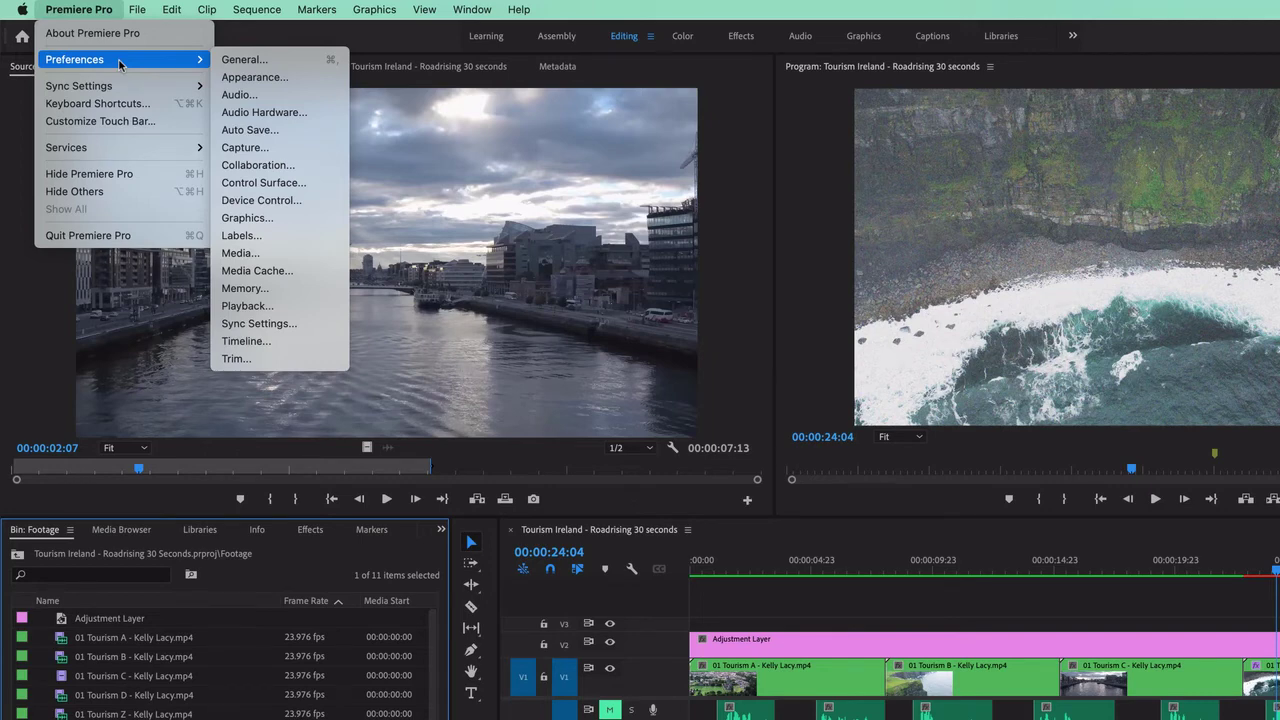
# Step: Go to Premiere Pro > Preferences > Labels to show the 16 label names and colours
pyautogui.moveTo(170, 12)
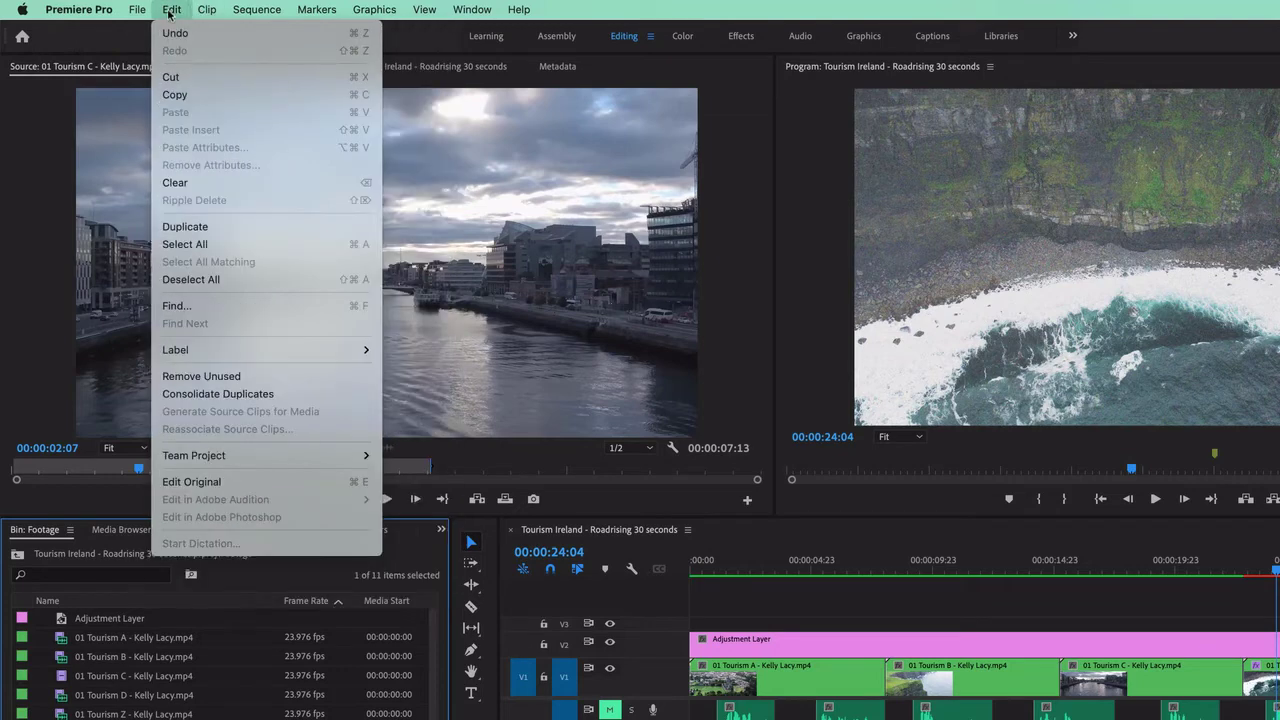
pyautogui.moveTo(116, 9)
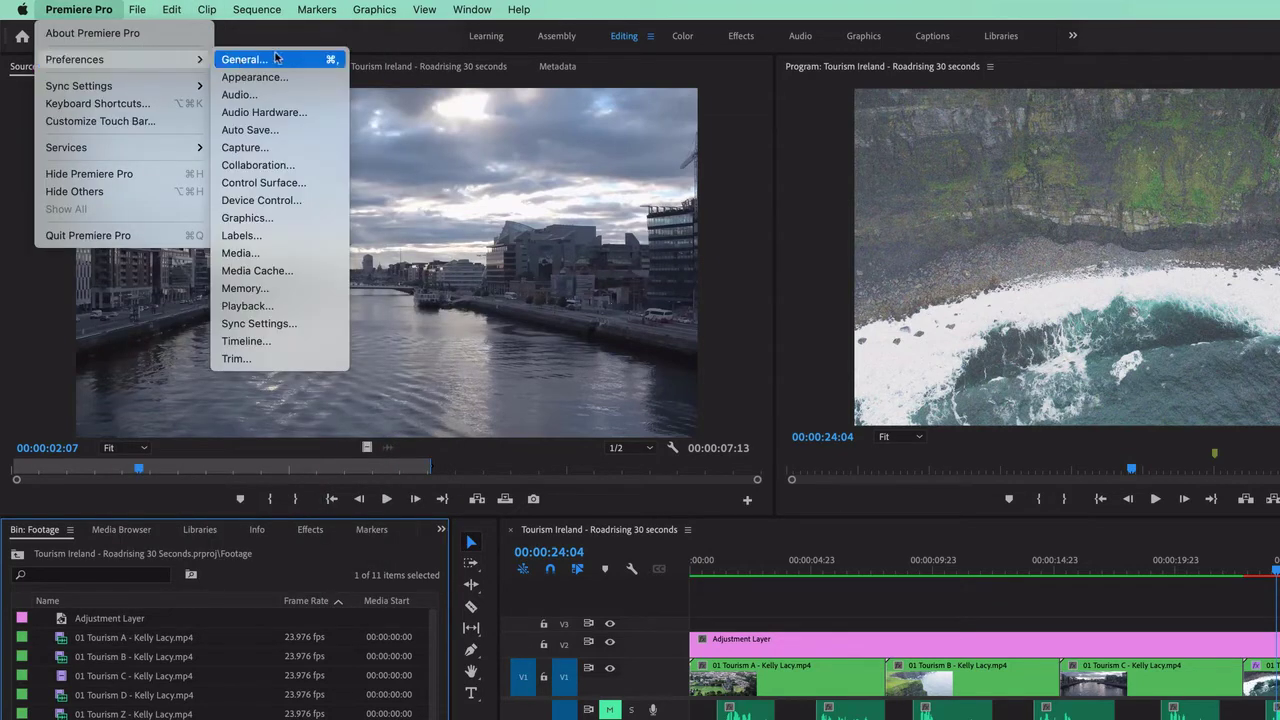
pyautogui.click(280, 236)
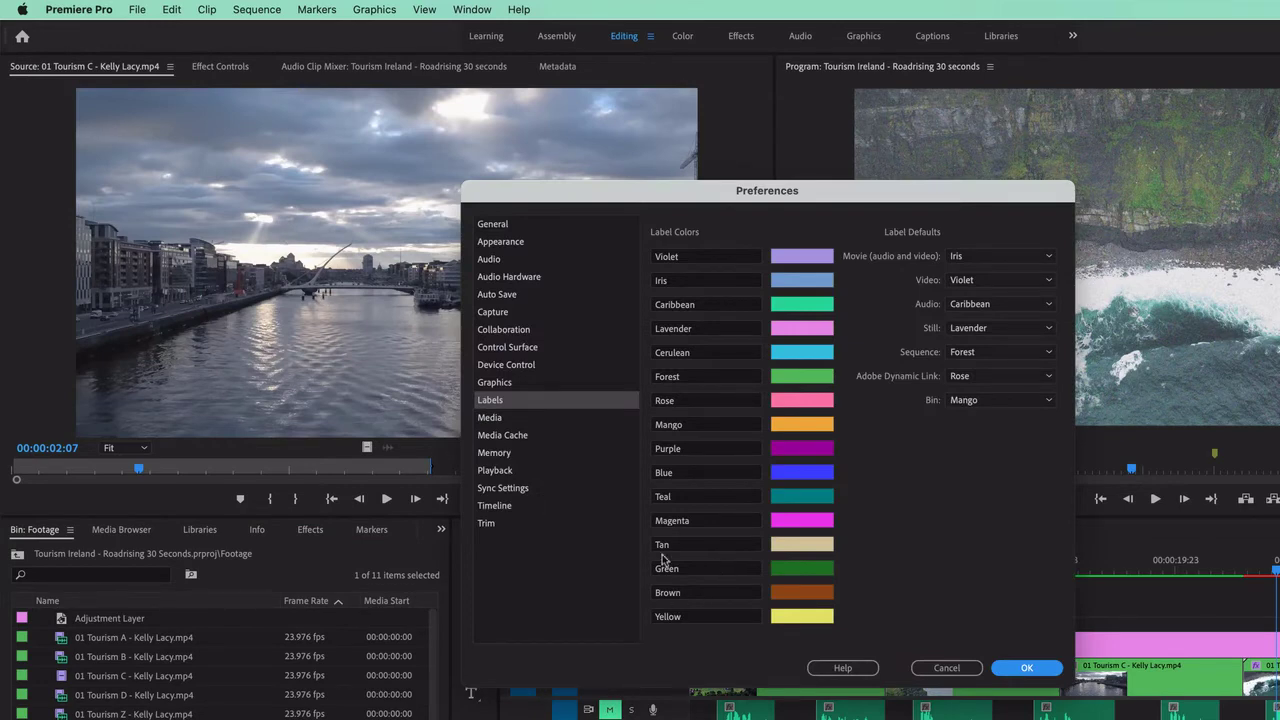
# Step: Rename the Tan label to 'Reshoot' and set its colour to black (000000)
pyautogui.click(721, 544)
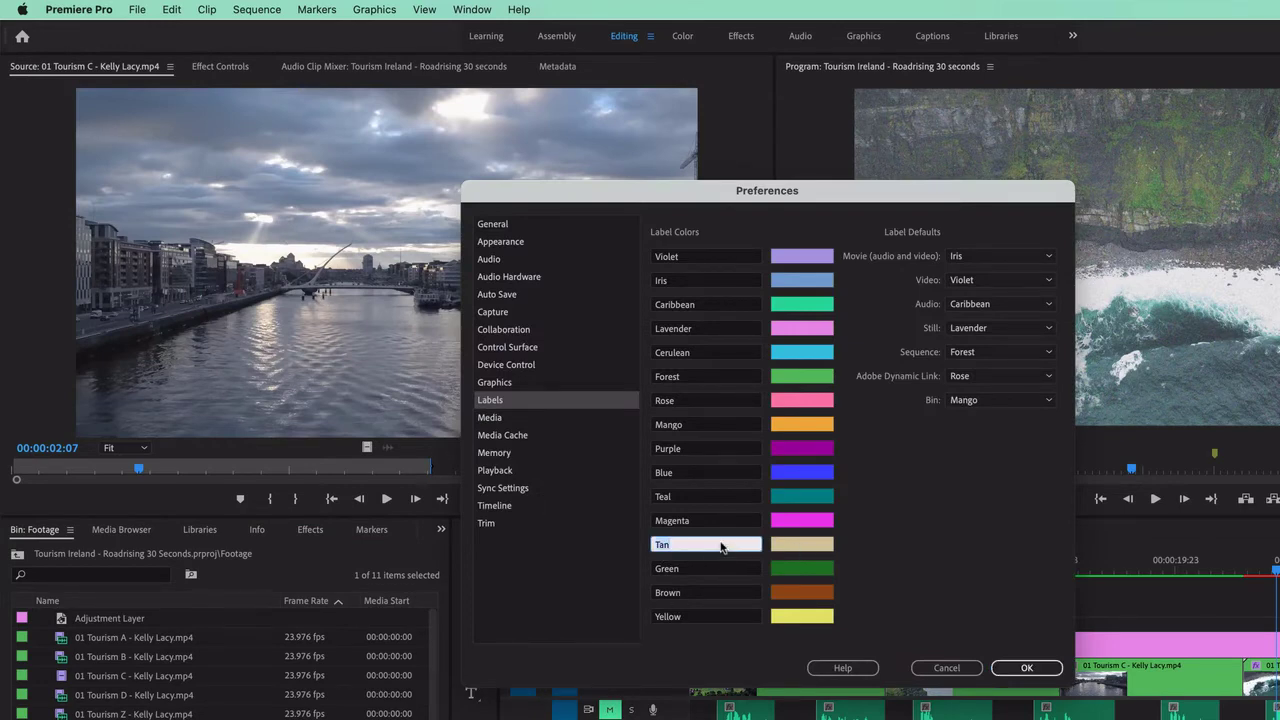
pyautogui.write('Reshoot')
pyautogui.click(802, 544)
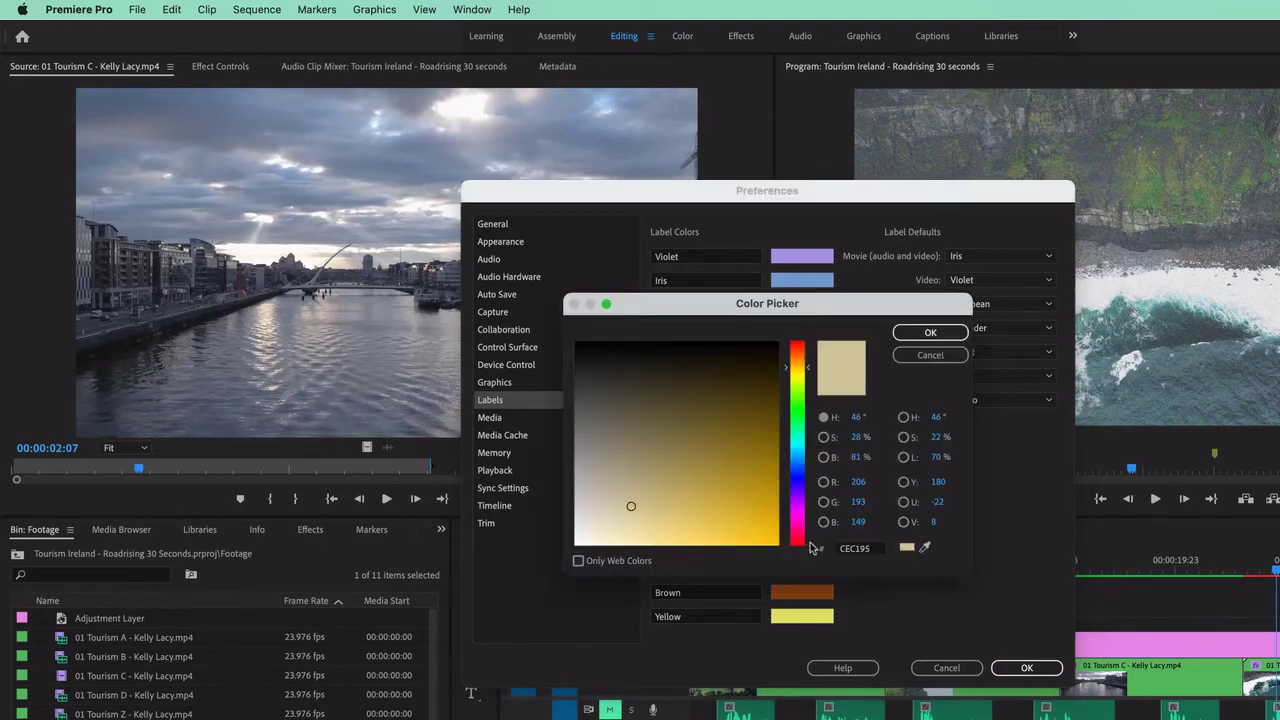
pyautogui.click(612, 344)
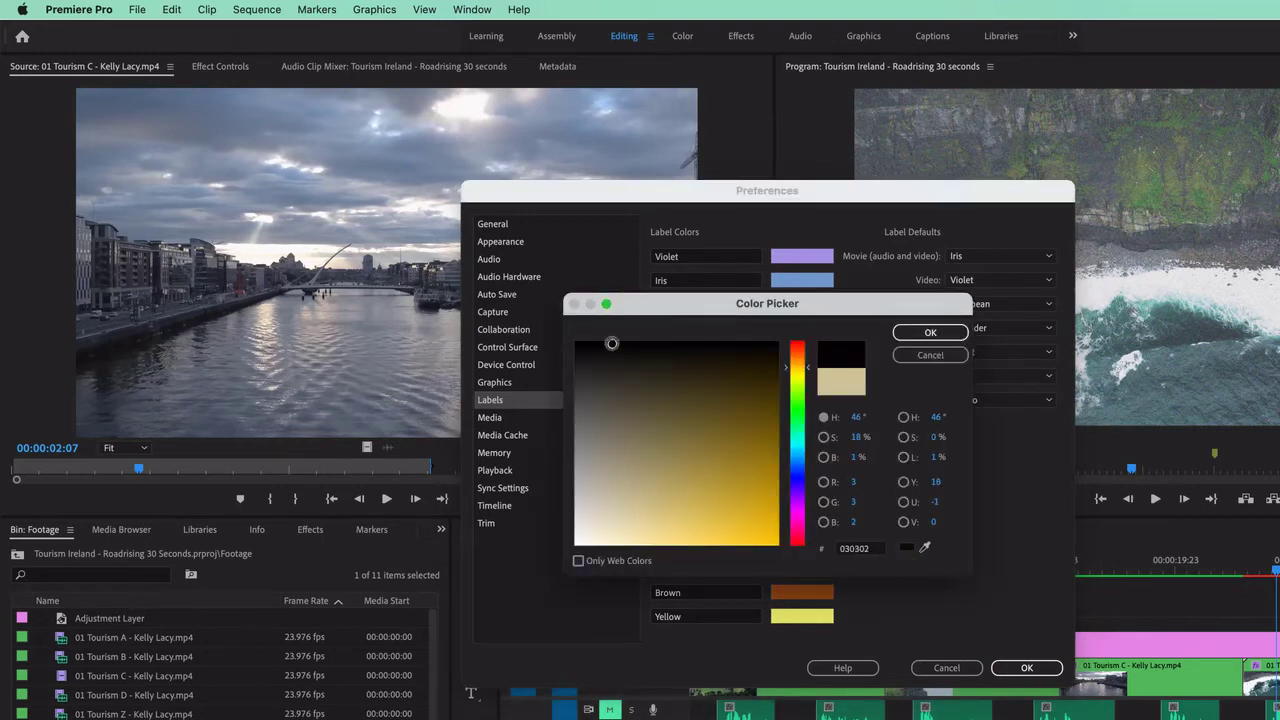
pyautogui.click(930, 332)
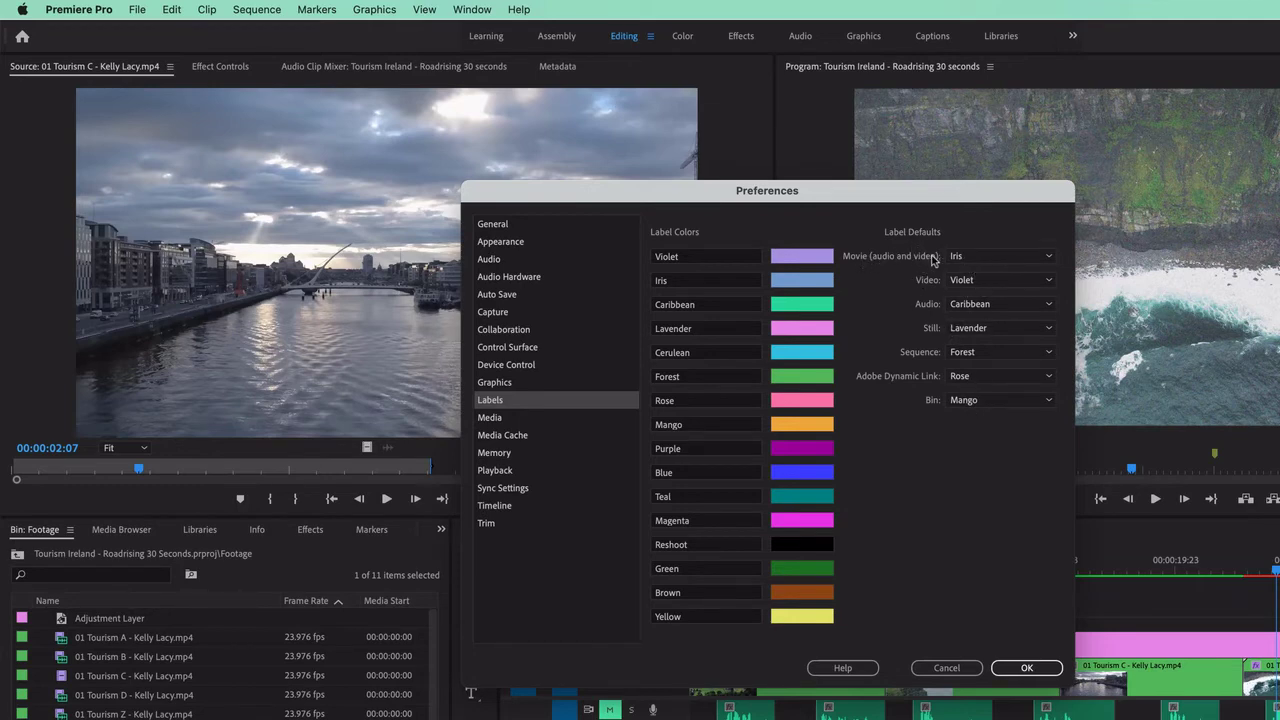
# Step: Keep Iris as the Movie label default and confirm Preferences with OK
pyautogui.click(978, 258)
pyautogui.click(978, 258)
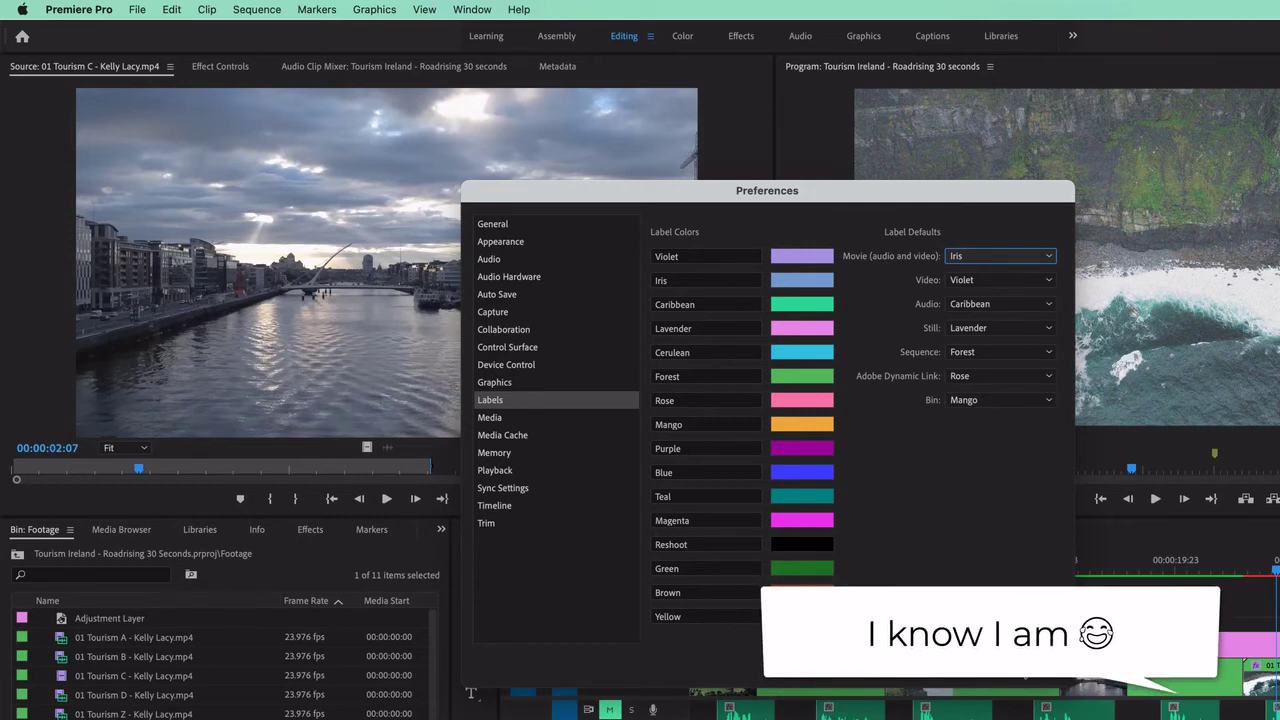
pyautogui.click(1022, 680)
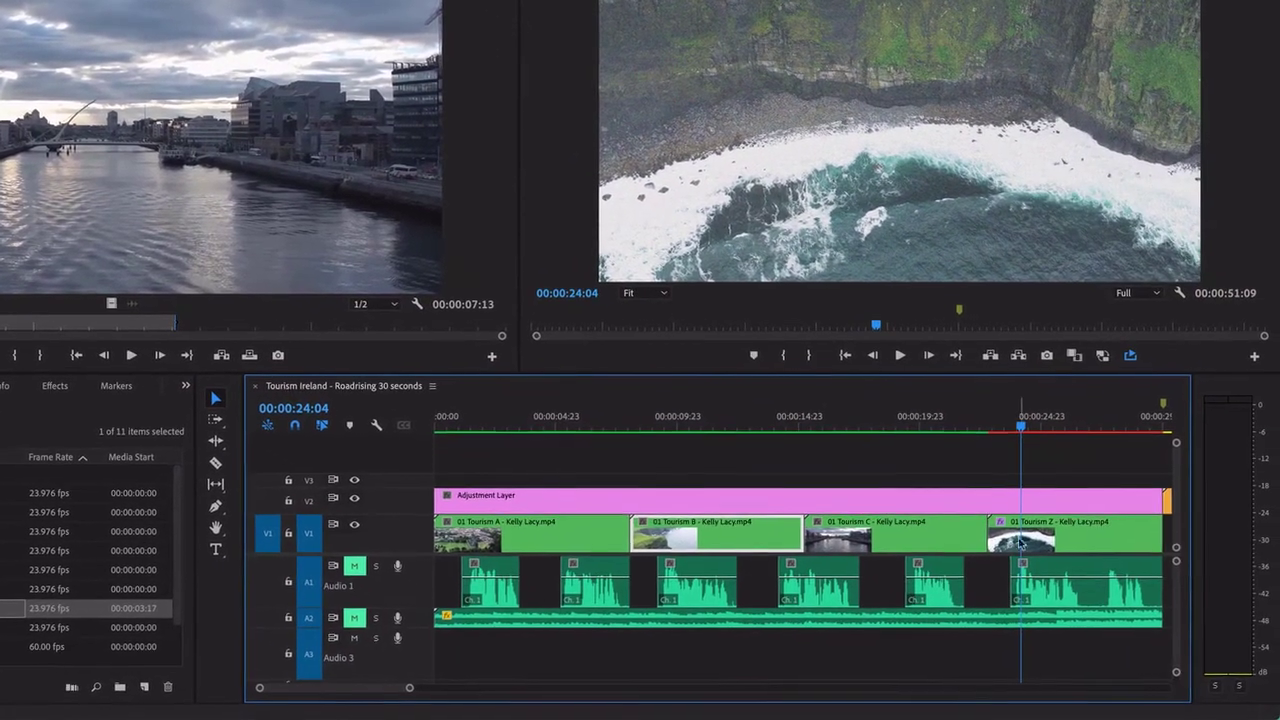
# Step: Apply the black Reshoot label to the selected Tourism B and Tourism Z timeline clips
pyautogui.rightClick(1104, 543)
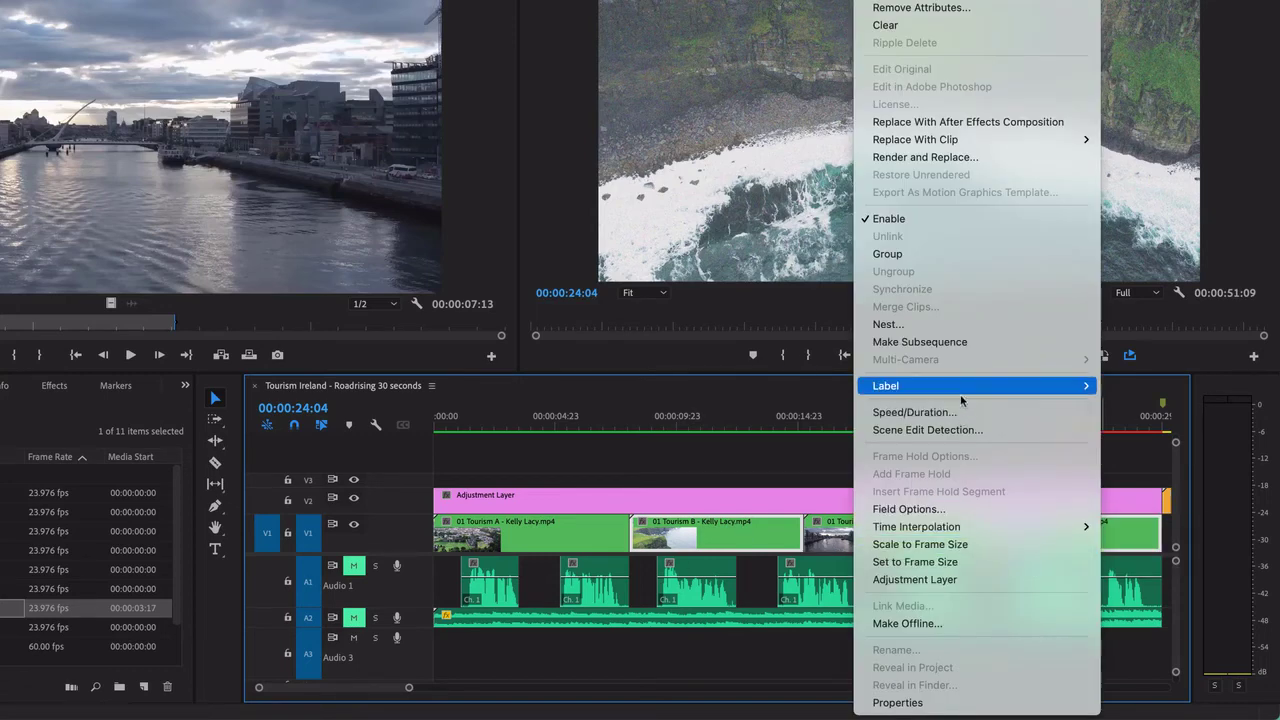
pyautogui.moveTo(960, 390)
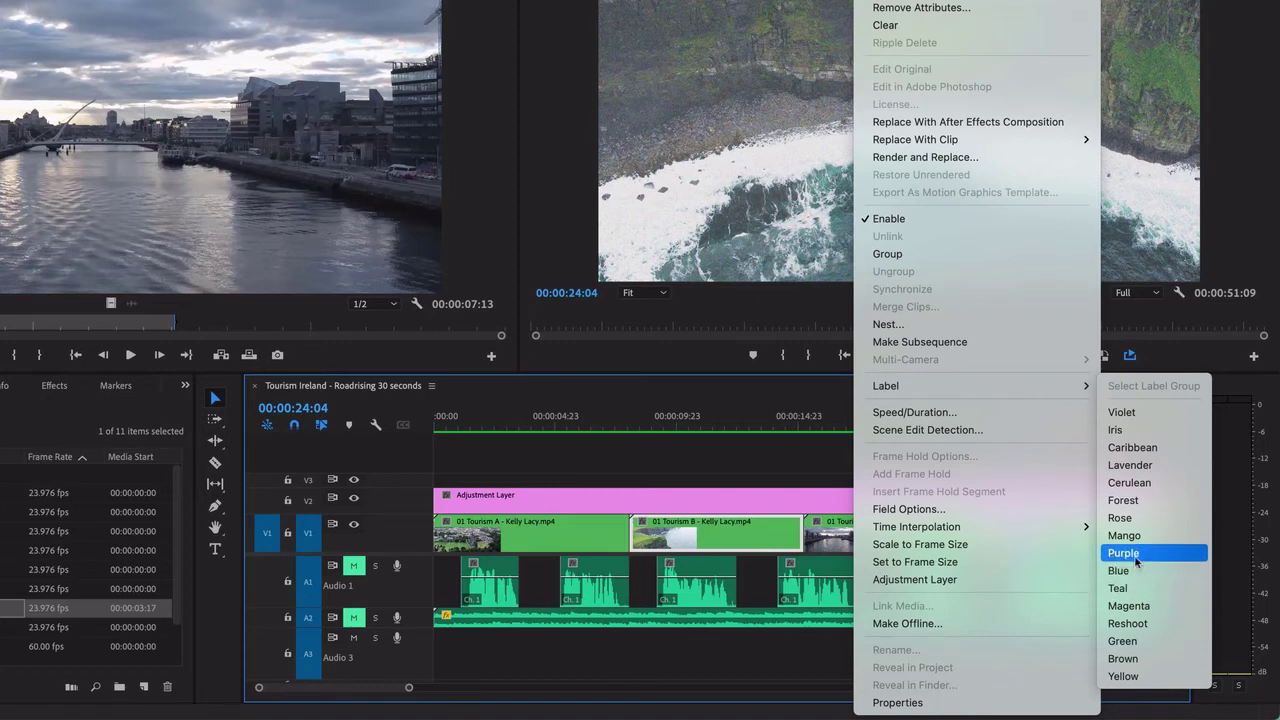
pyautogui.click(1130, 623)
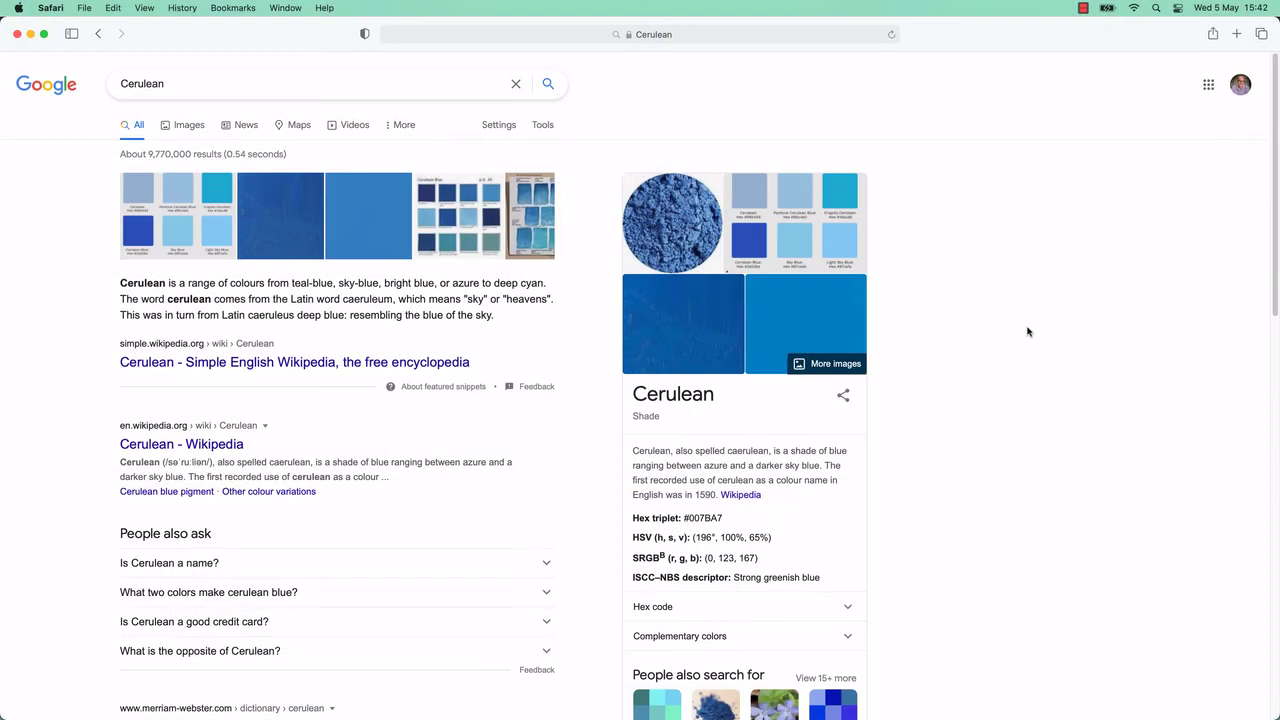
pyautogui.doubleClick(130, 88)
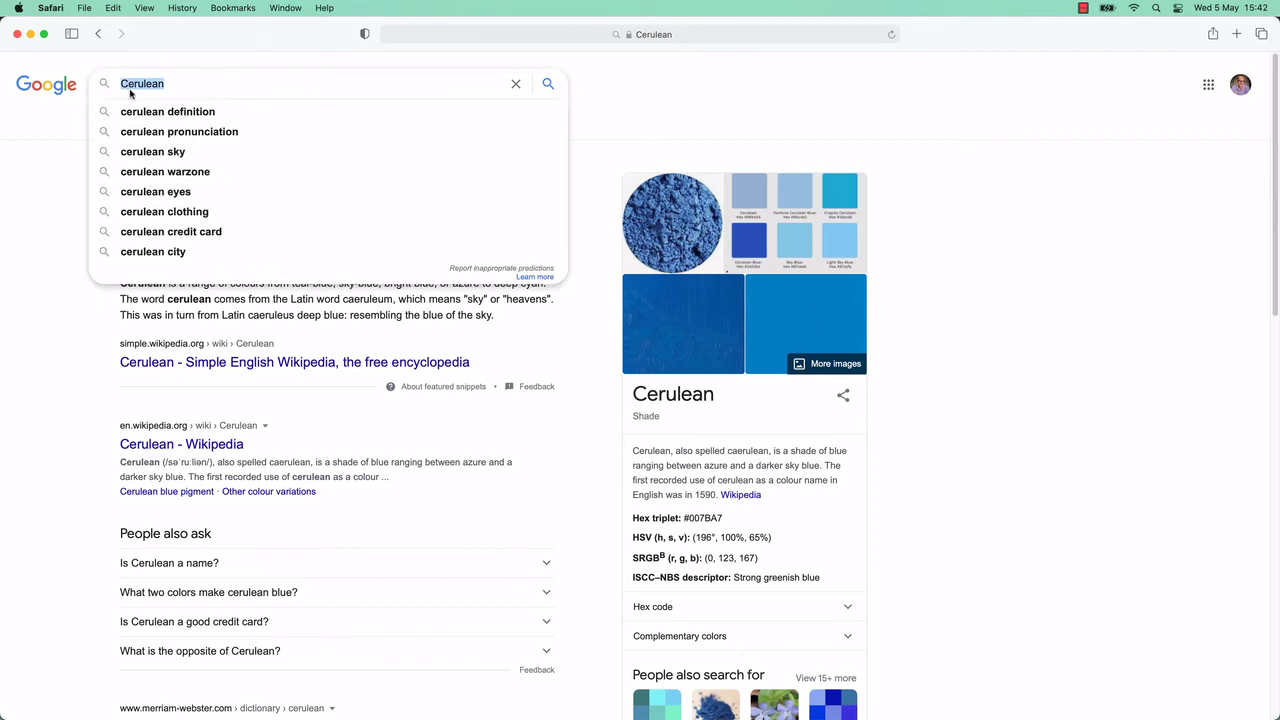
pyautogui.click(53, 221)
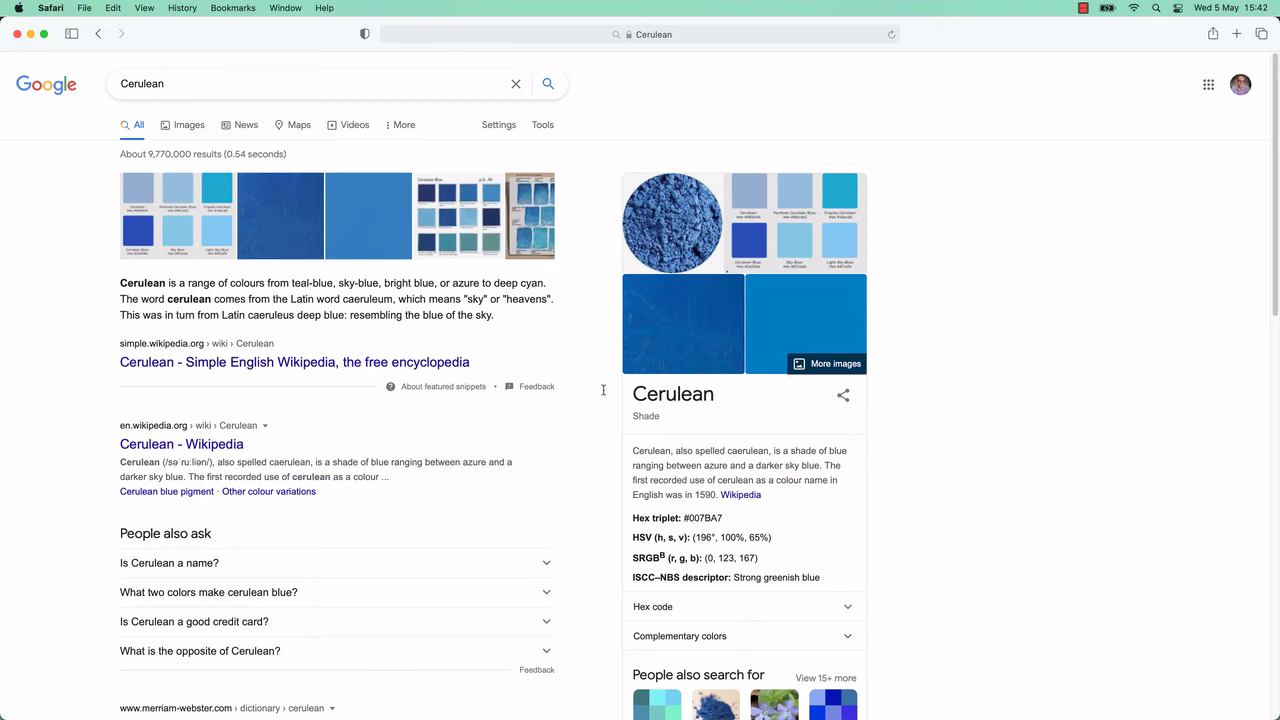
pyautogui.doubleClick(663, 396)
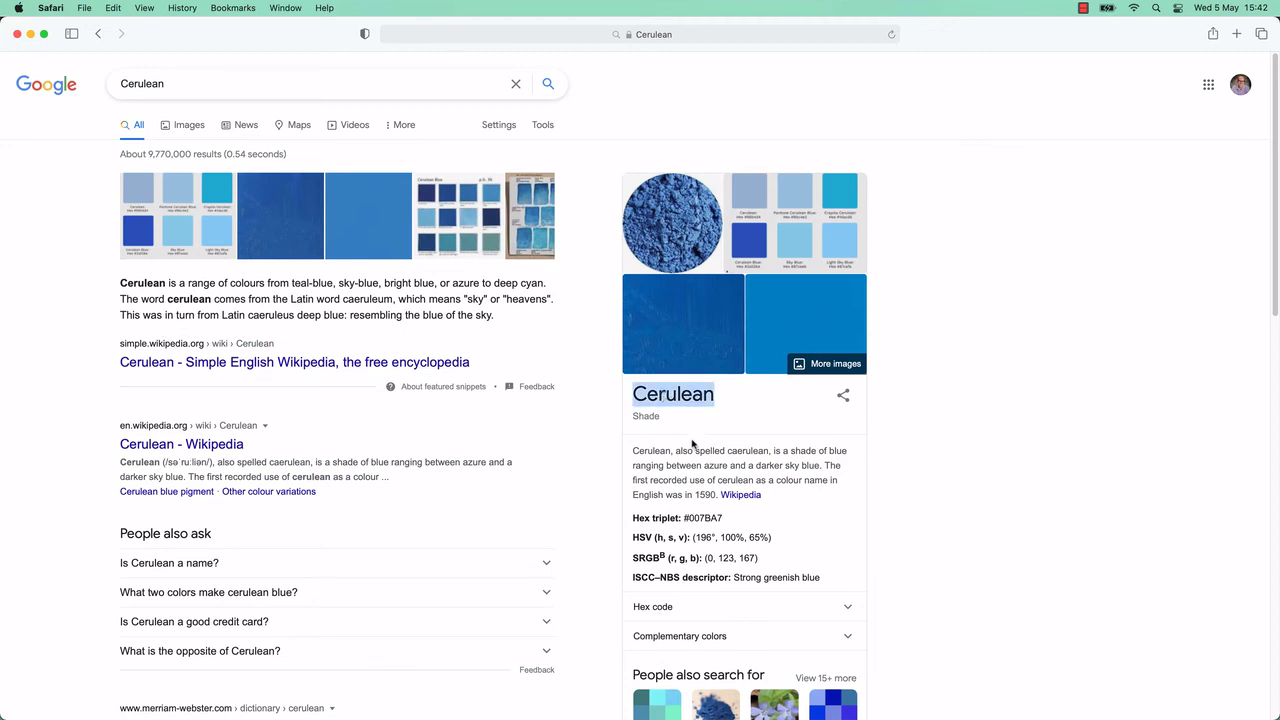